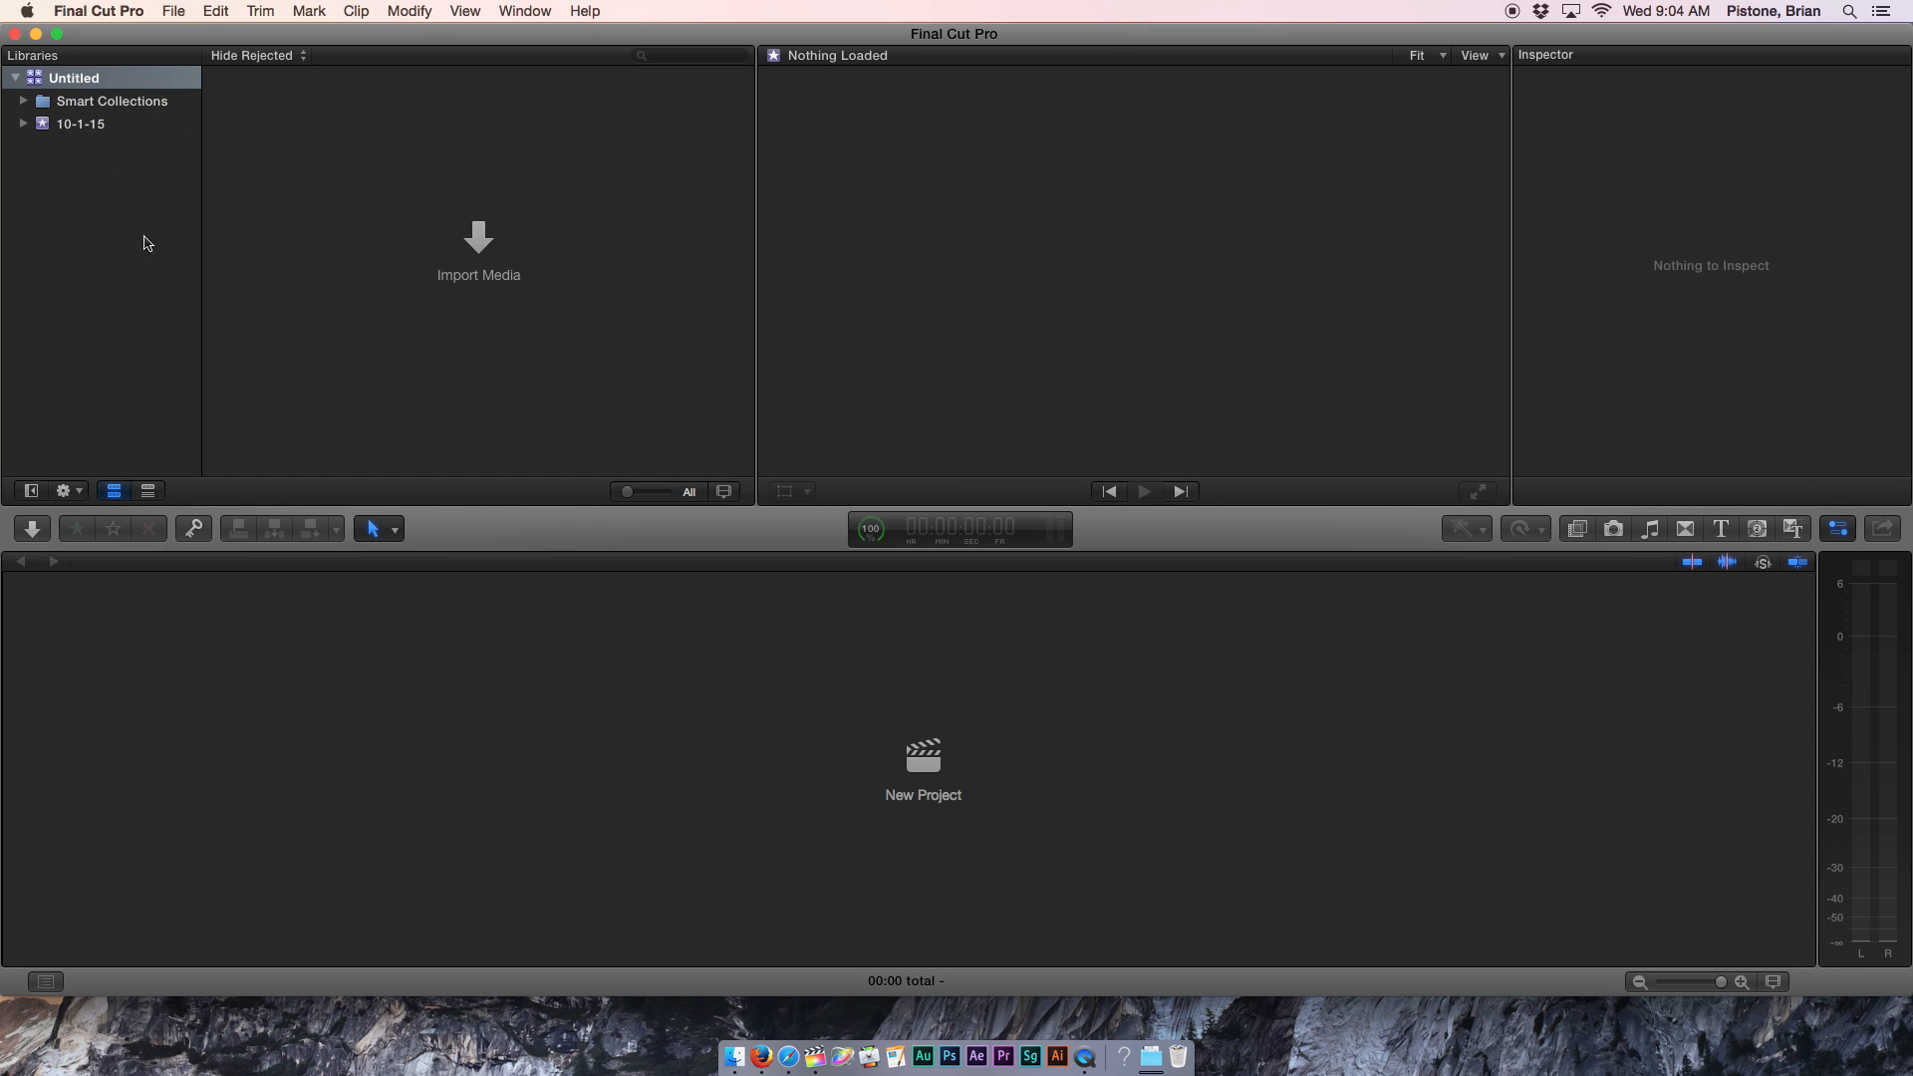
Open a file browser and show the LaCie backup drive's contents, cancelling the accidental rename.
{"action": "left_click", "coordinate": [732, 1056]}
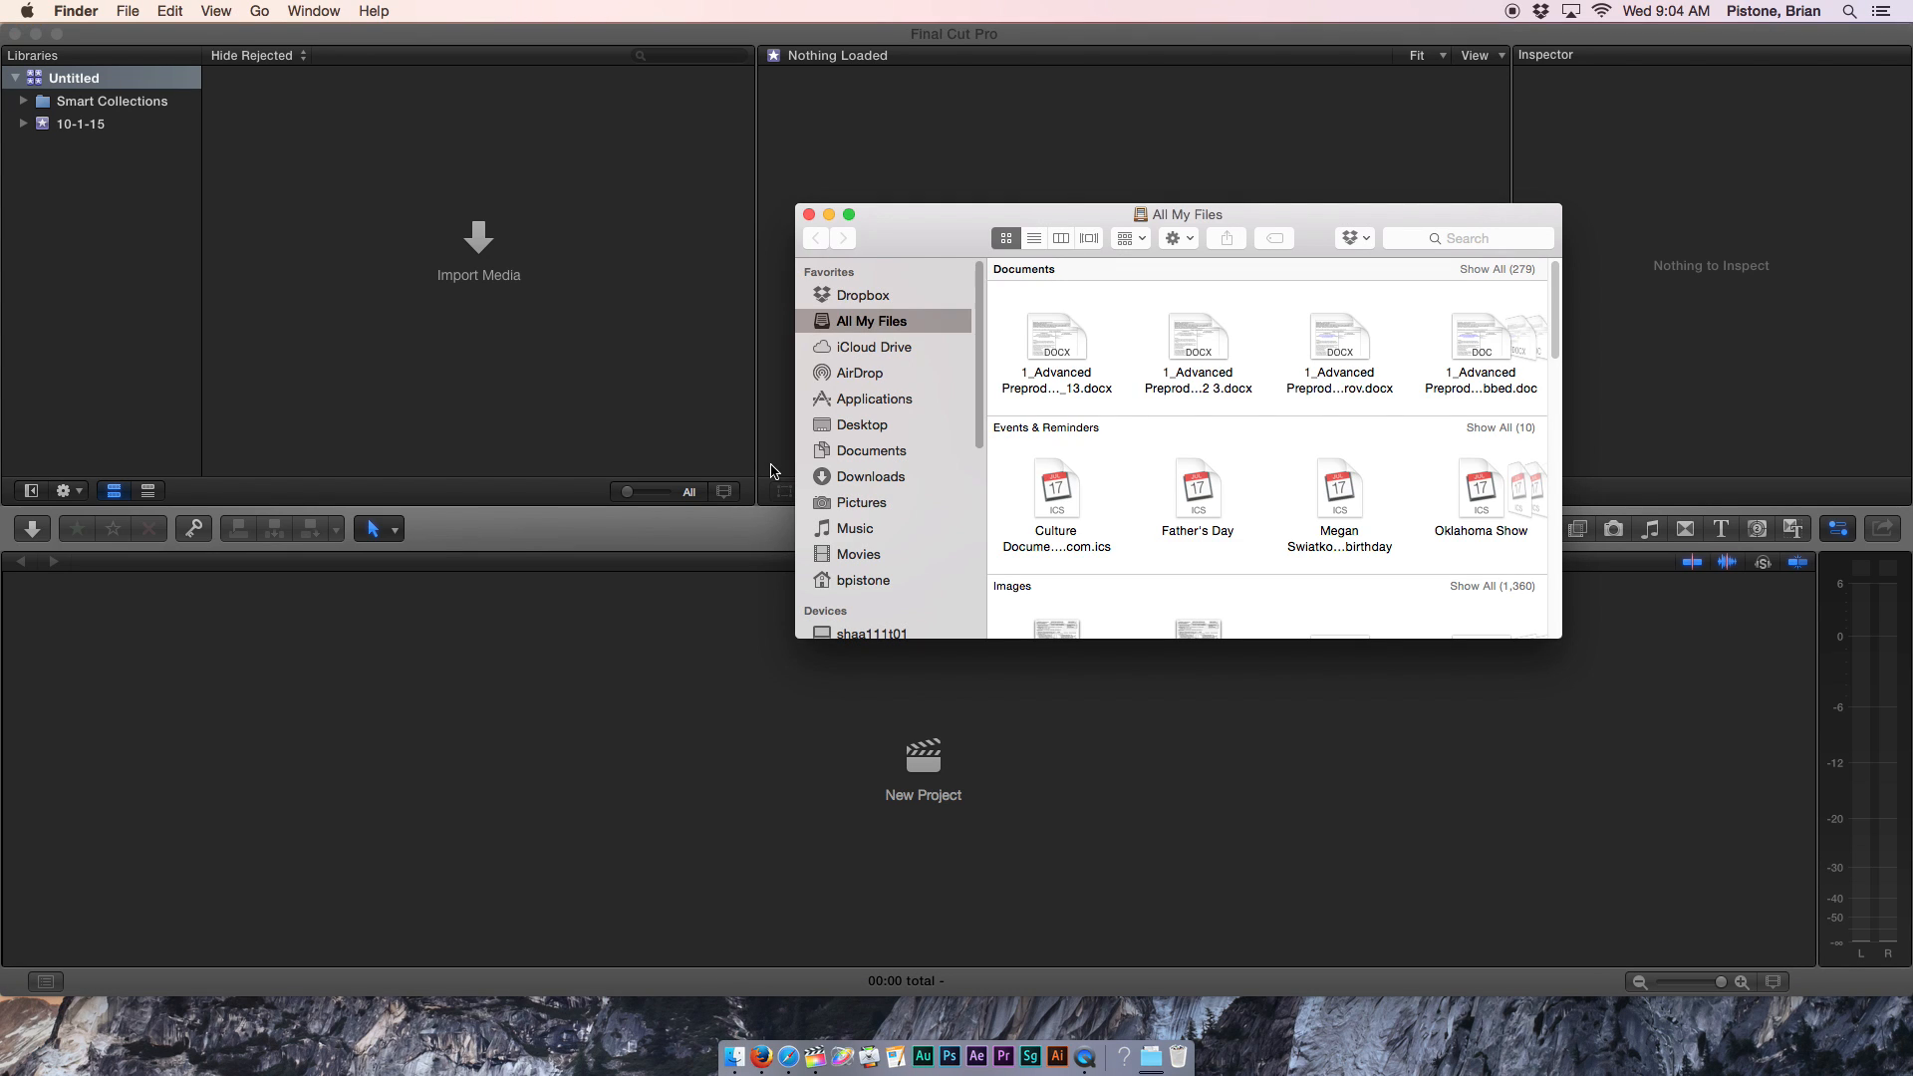
{"action": "left_click_drag", "start_coordinate": [939, 217], "coordinate": [698, 183]}
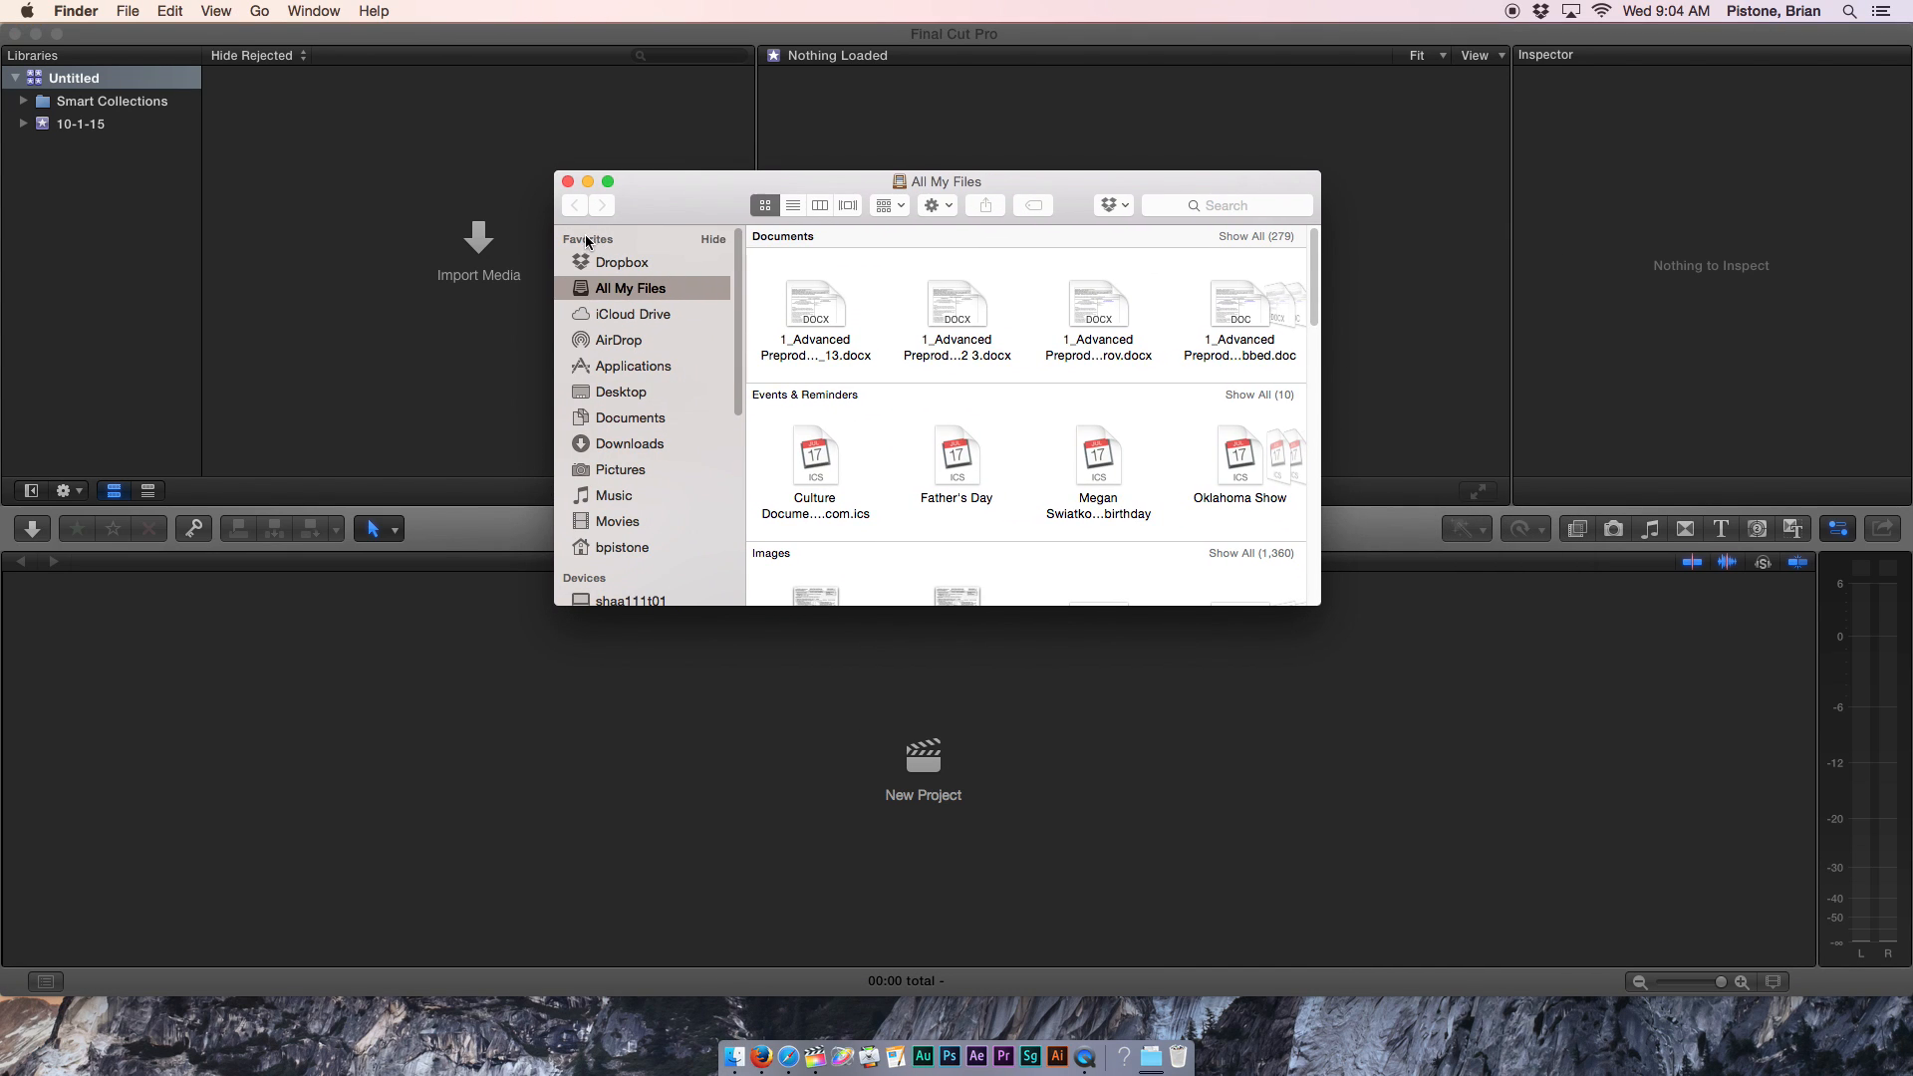
{"action": "scroll", "coordinate": [618, 474], "scroll_direction": "down", "scroll_amount": 5}
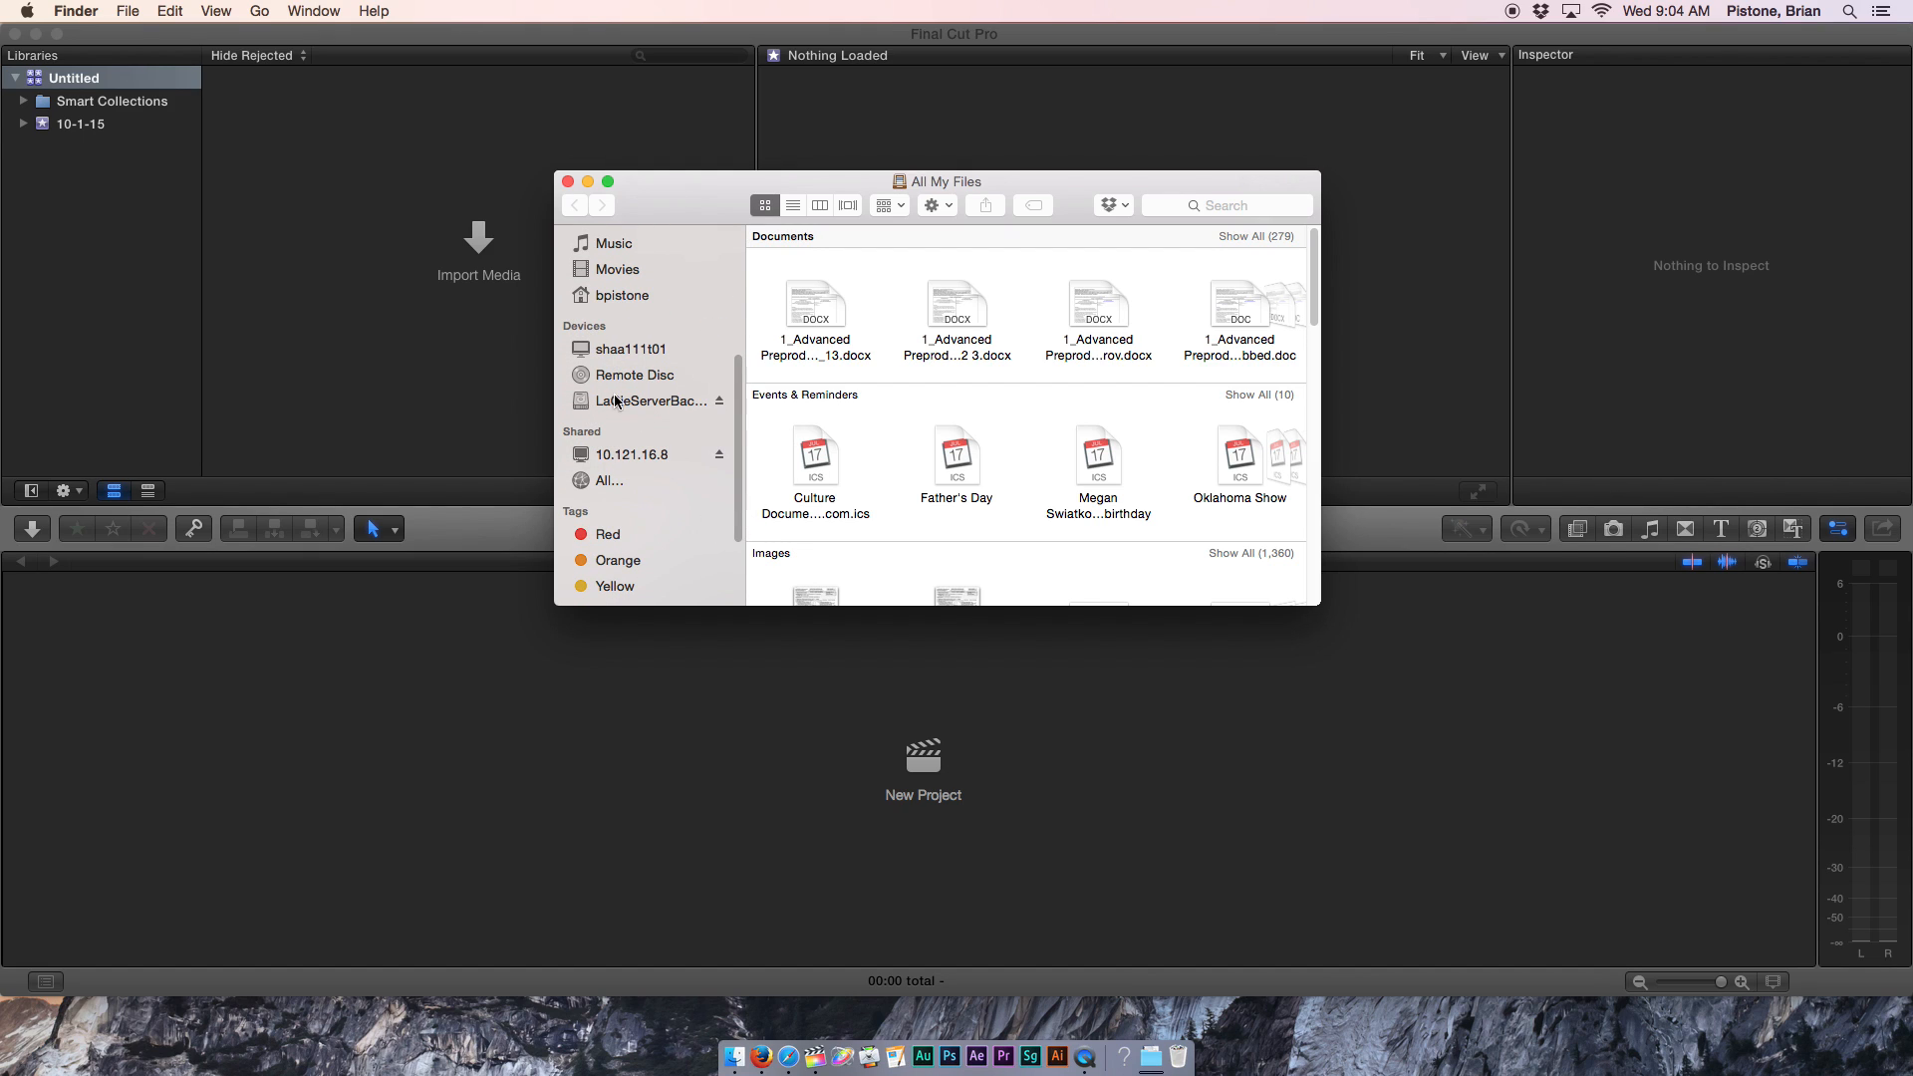
{"action": "left_click", "coordinate": [610, 402]}
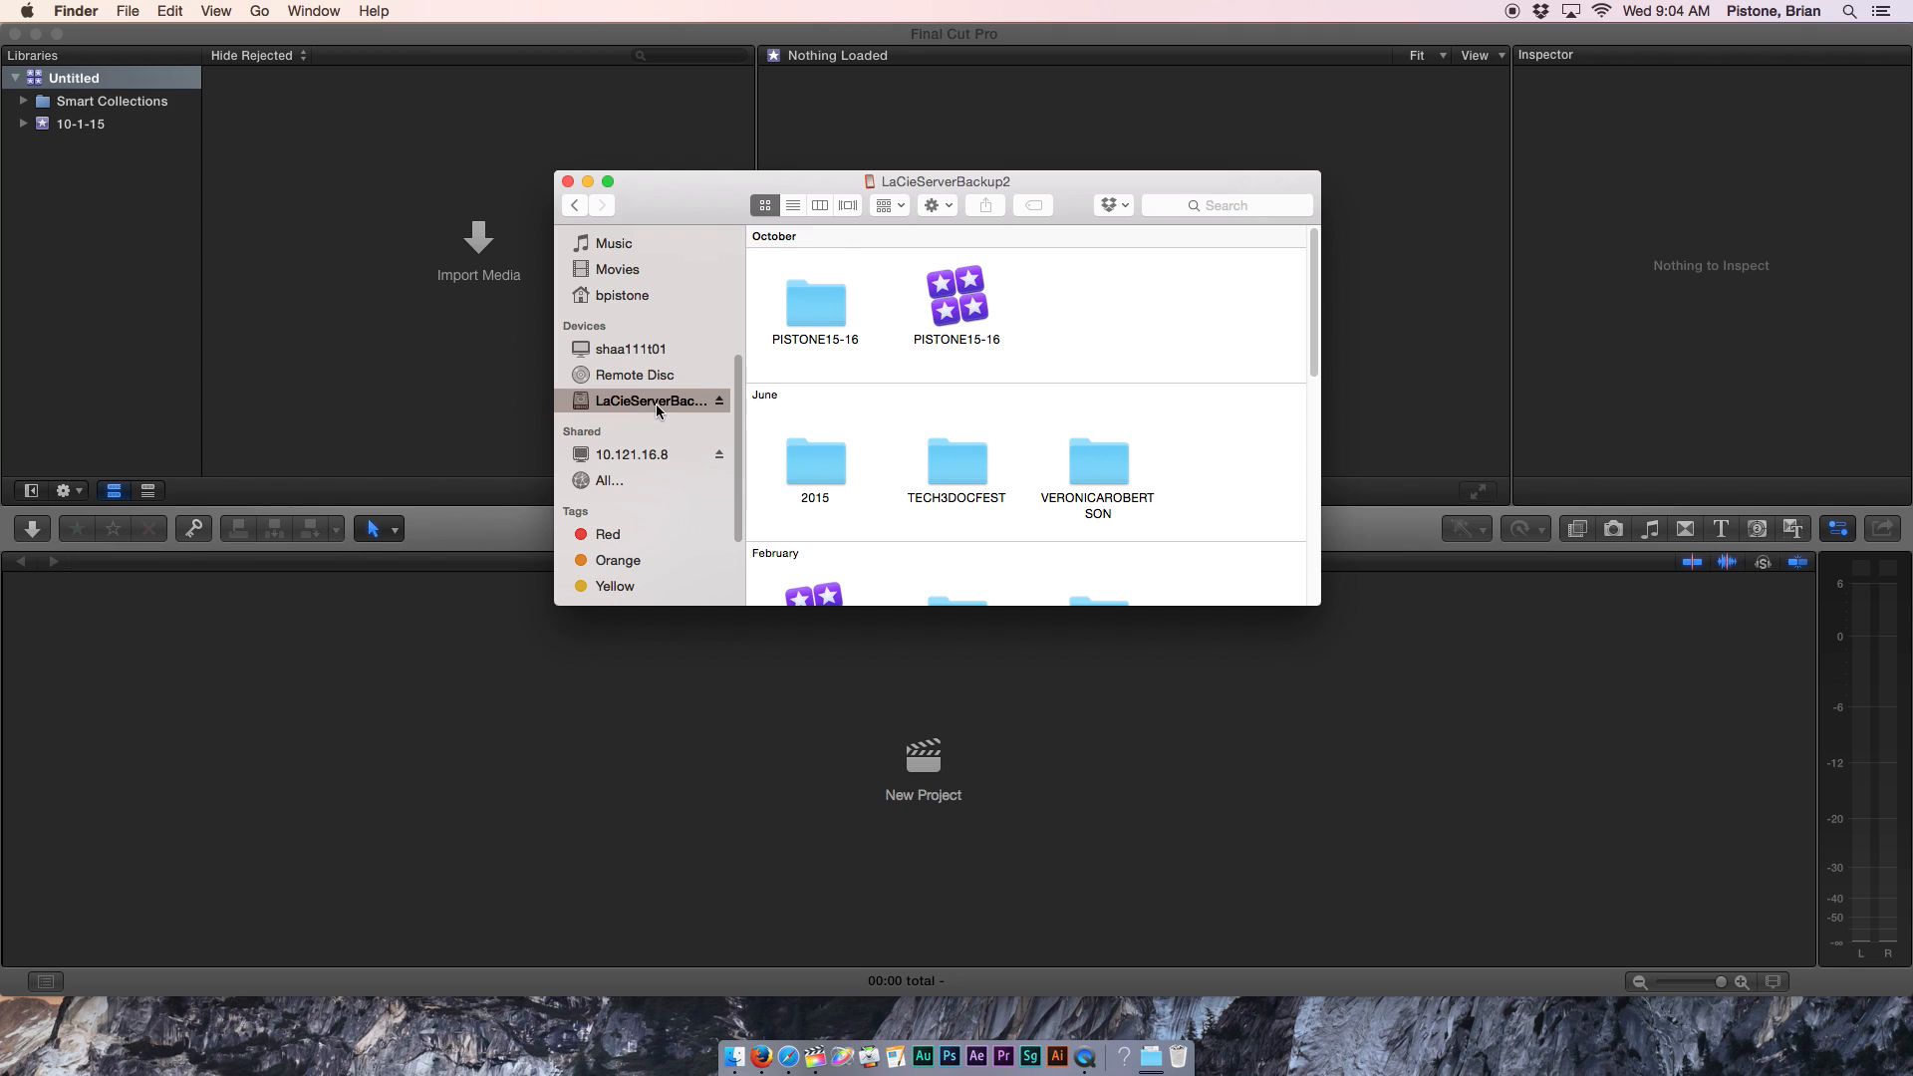
{"action": "left_click", "coordinate": [652, 401]}
{"action": "left_click", "coordinate": [787, 403]}
Inspect the 15-16 folder and its Final Cut library on the LaCie drive, then close the browser.
{"action": "left_click", "coordinate": [945, 310]}
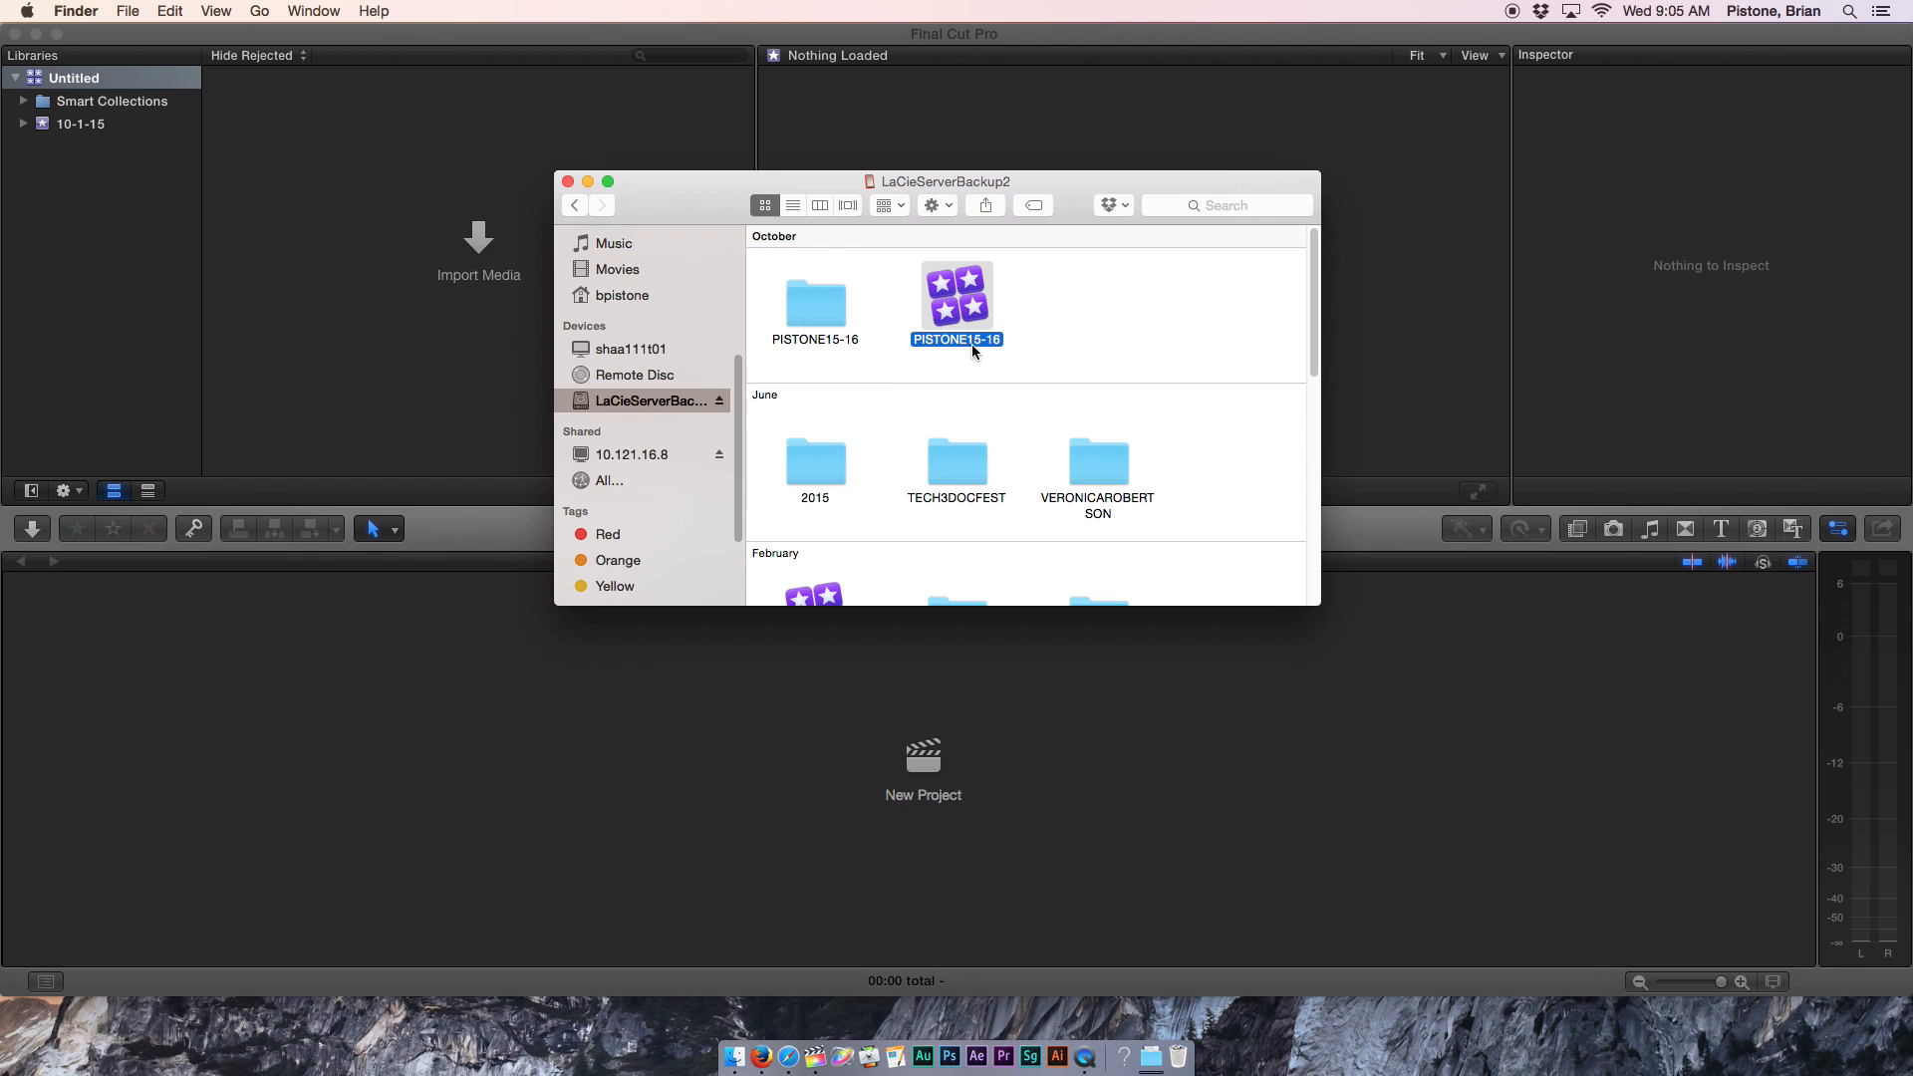
{"action": "left_click", "coordinate": [814, 310]}
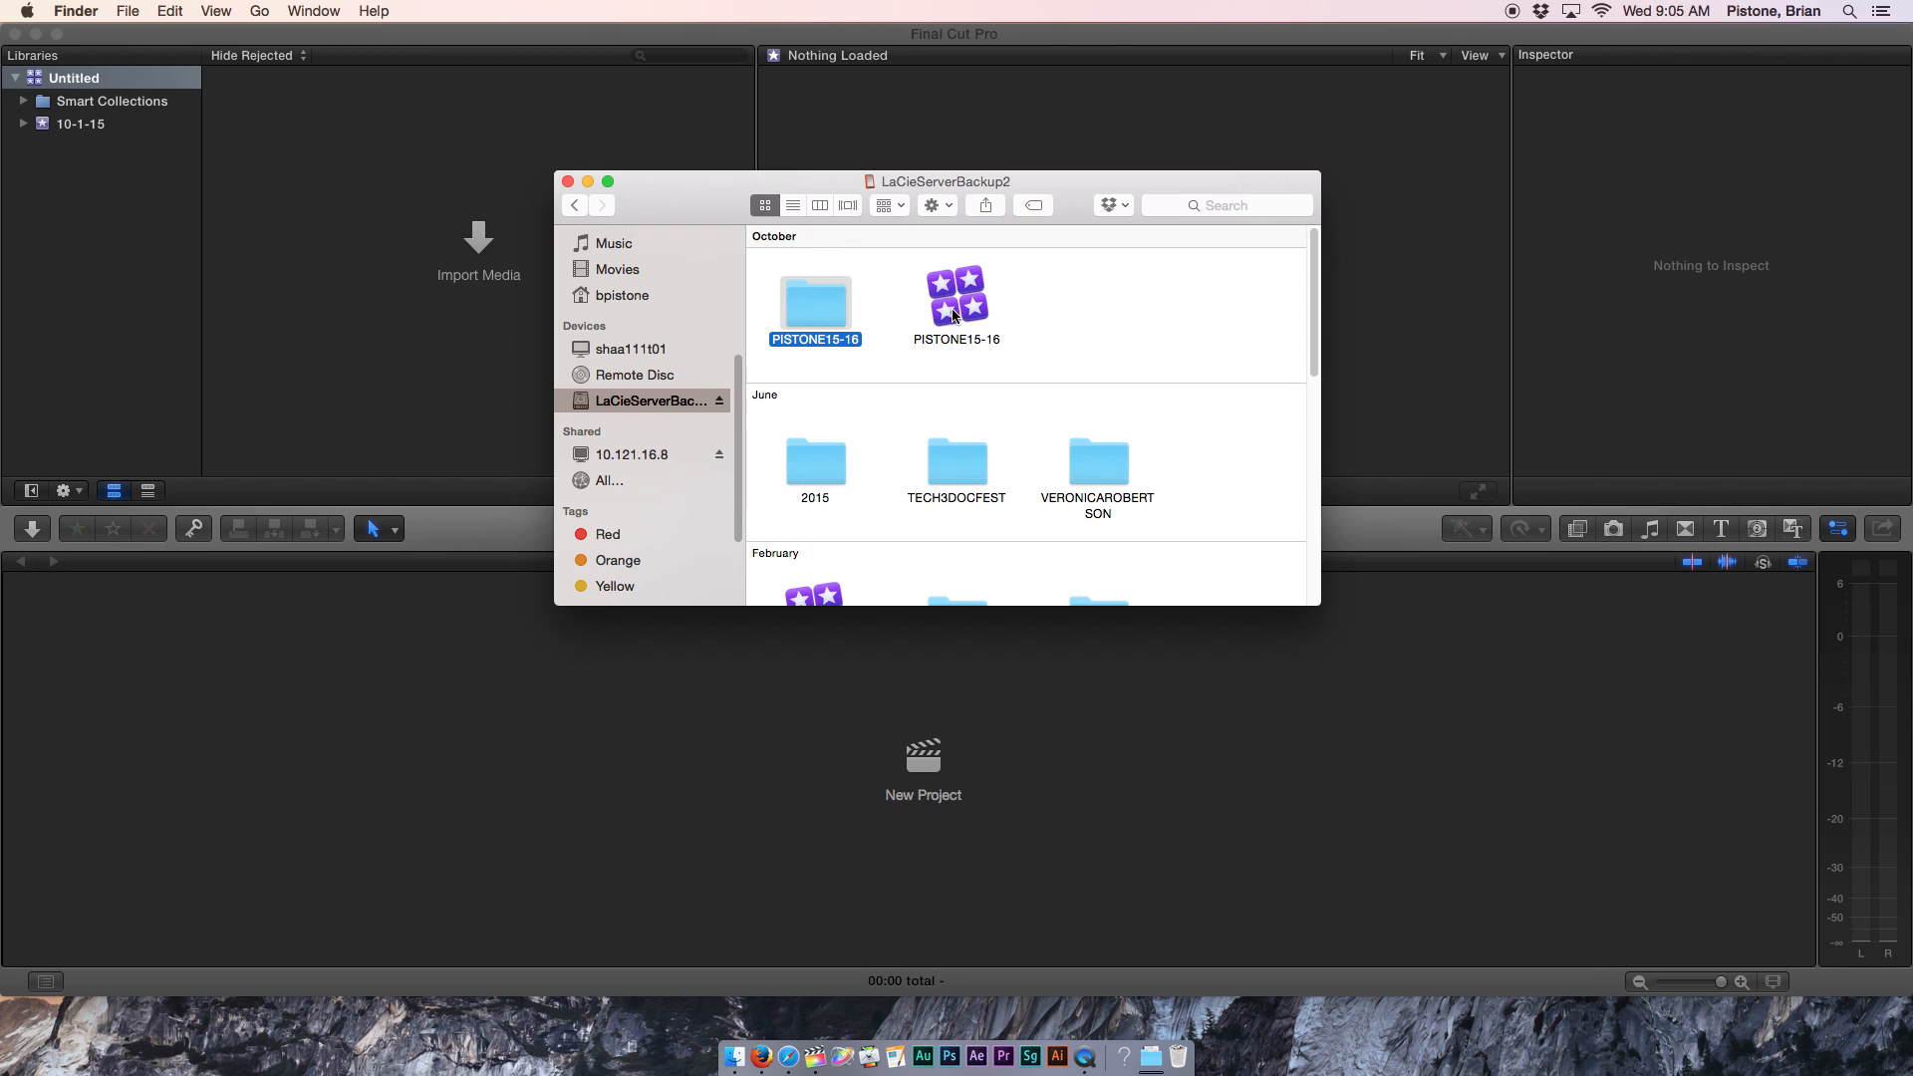
{"action": "left_click", "coordinate": [936, 287]}
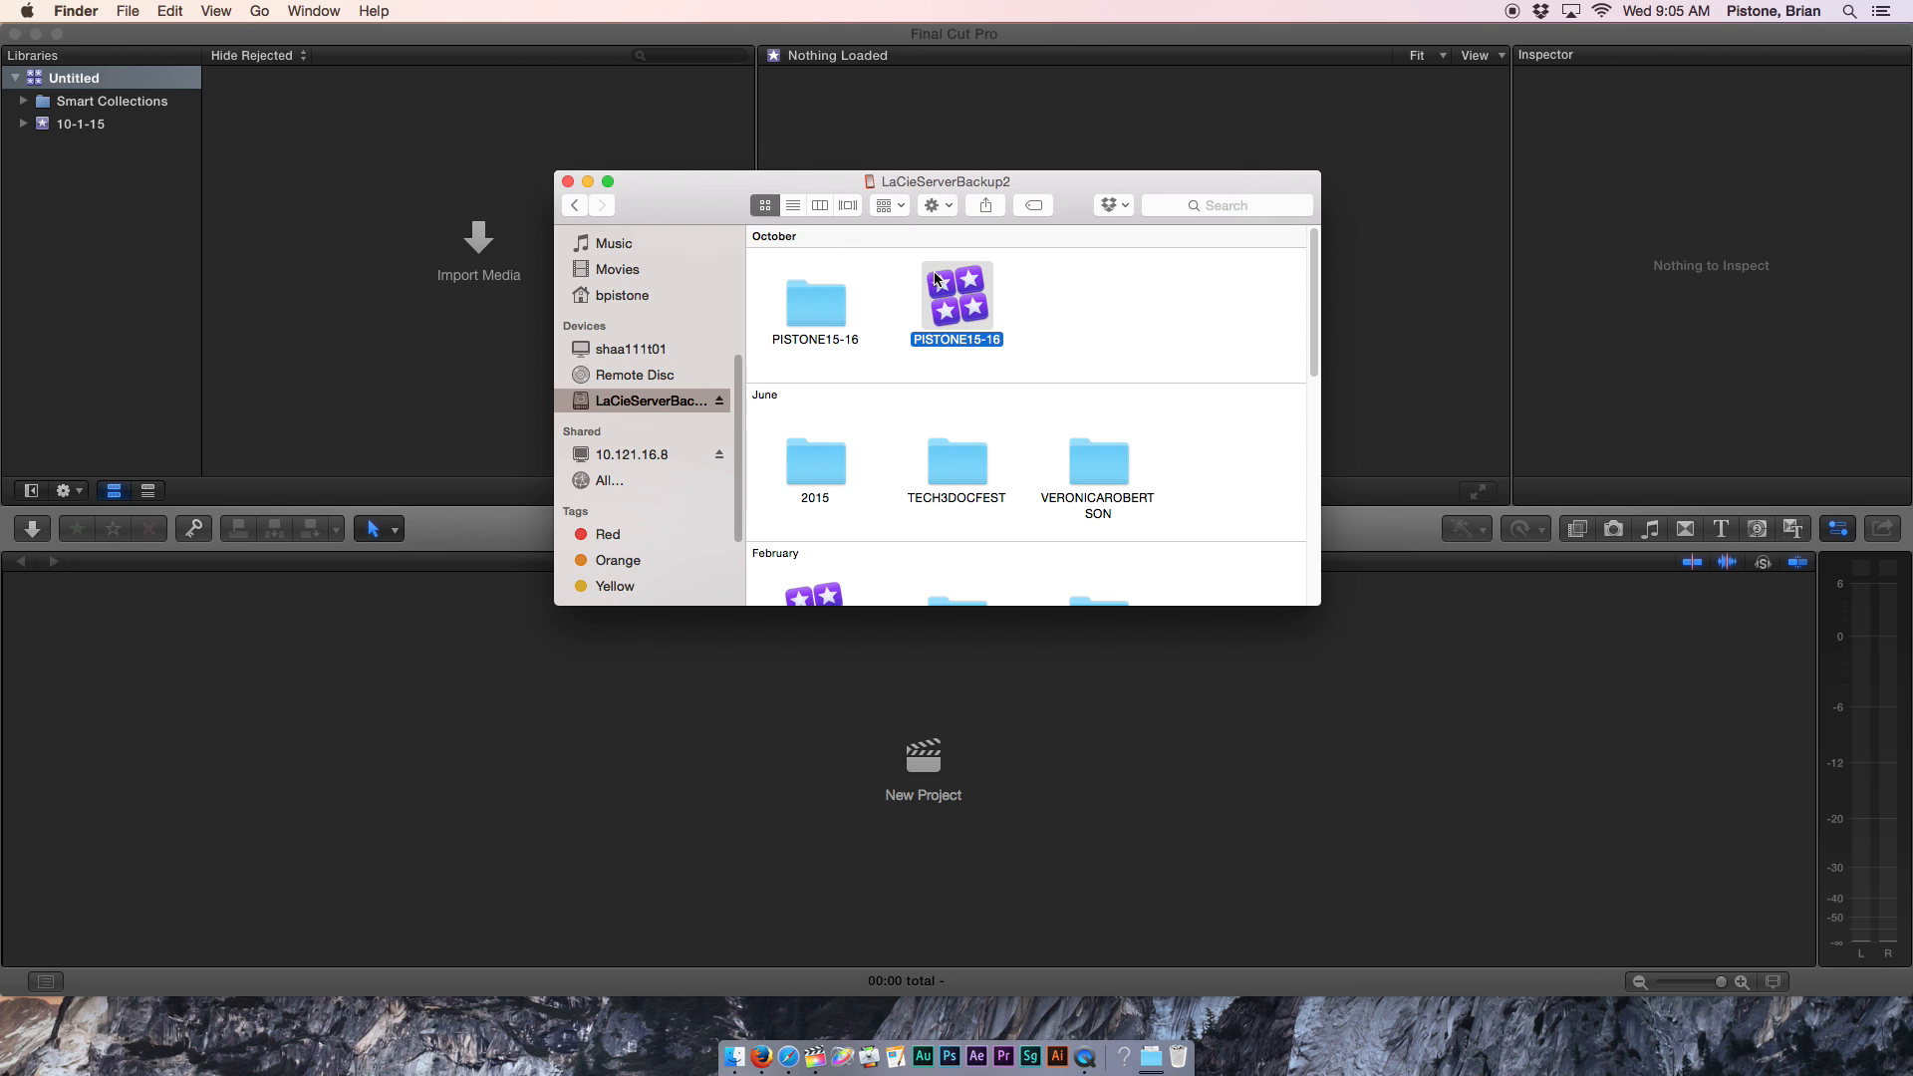
{"action": "left_click", "coordinate": [827, 304]}
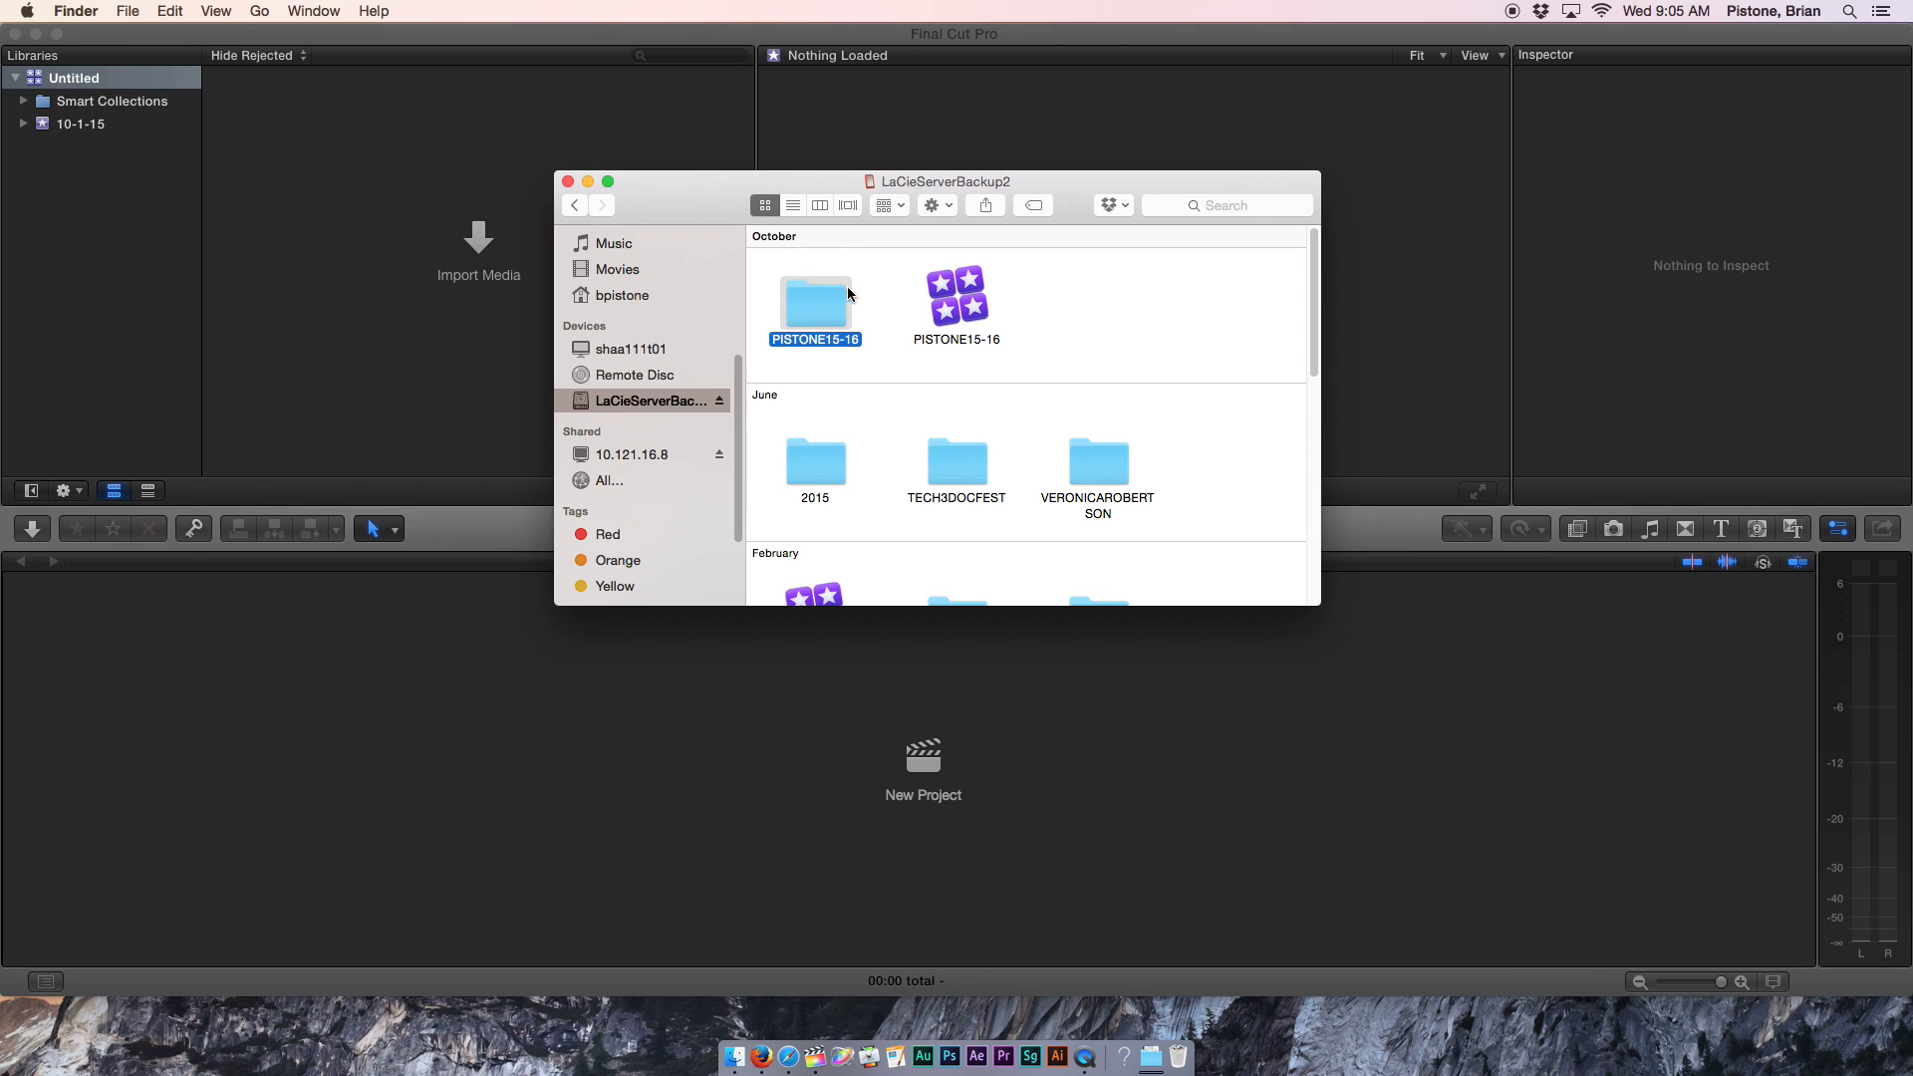
{"action": "left_click", "coordinate": [962, 313]}
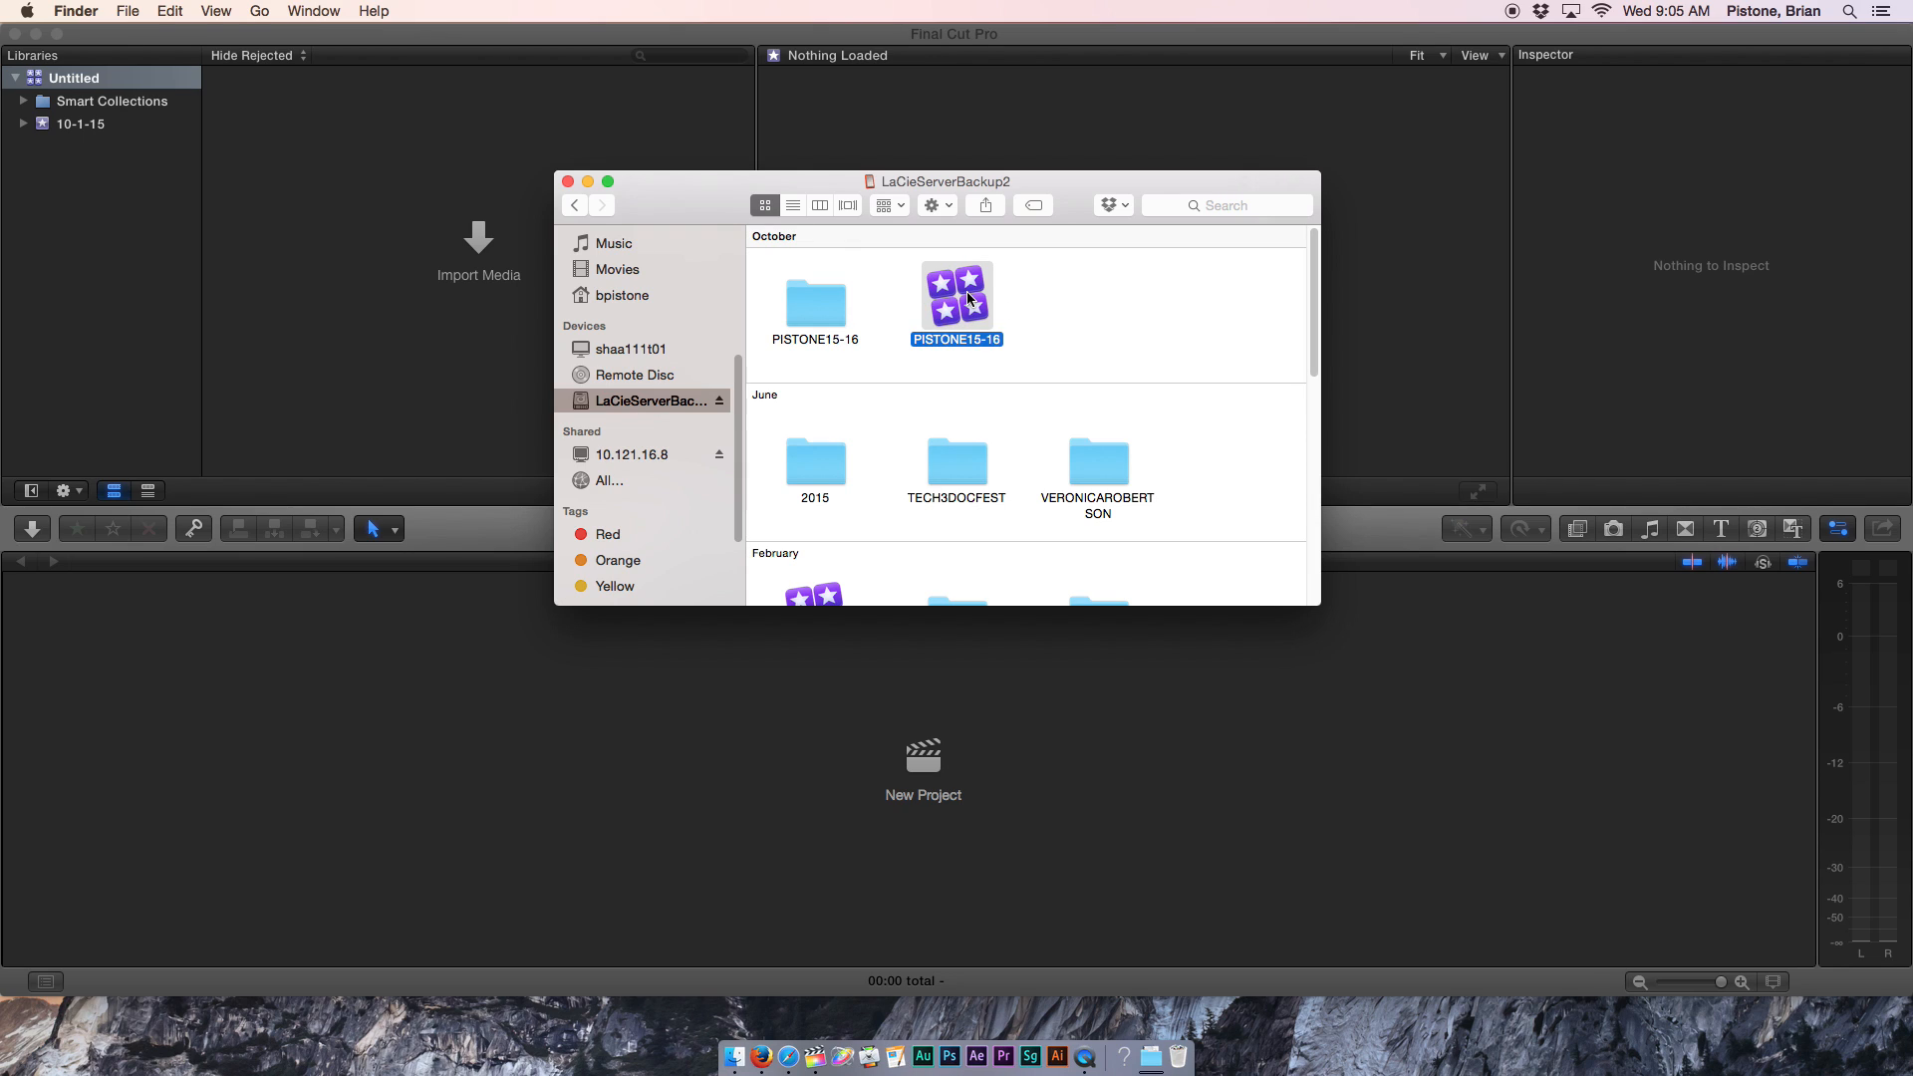
{"action": "double_click", "coordinate": [822, 312]}
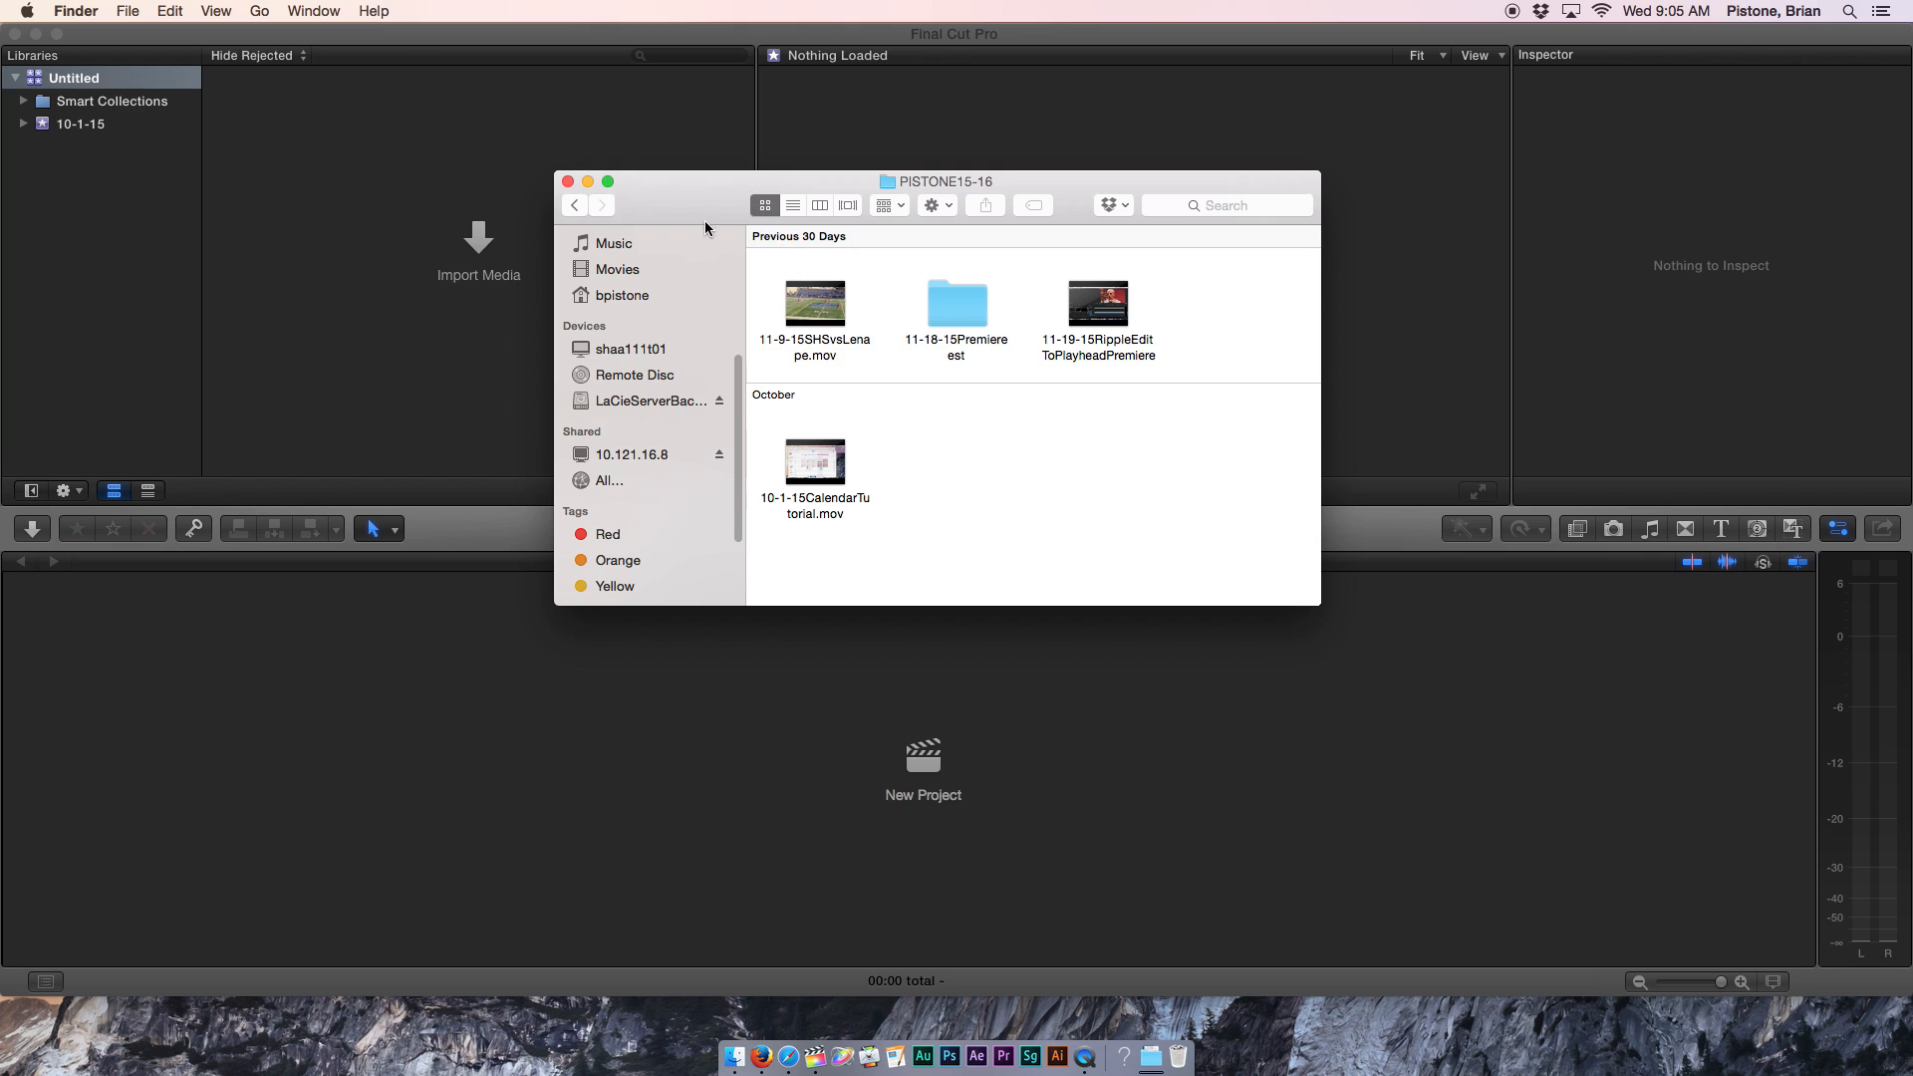
{"action": "left_click", "coordinate": [574, 204]}
{"action": "left_click", "coordinate": [947, 313]}
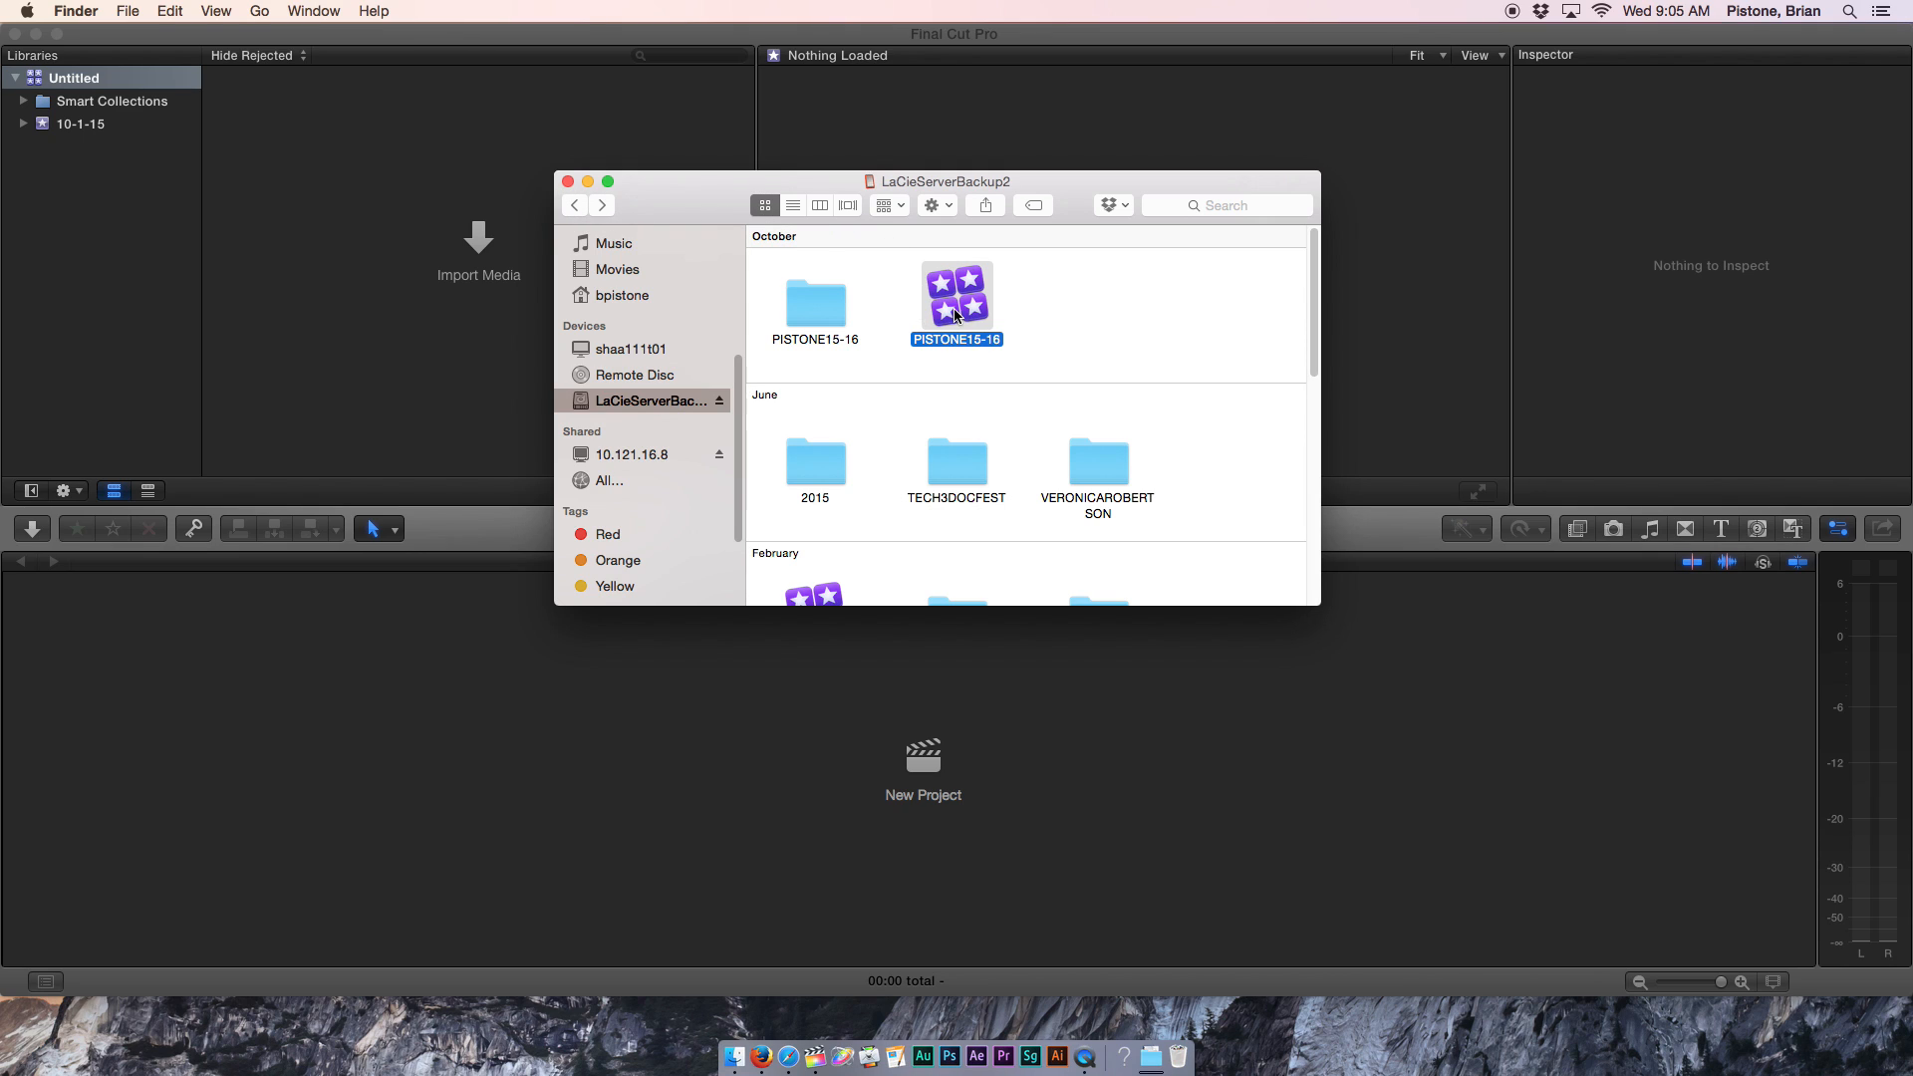
{"action": "left_click", "coordinate": [568, 183]}
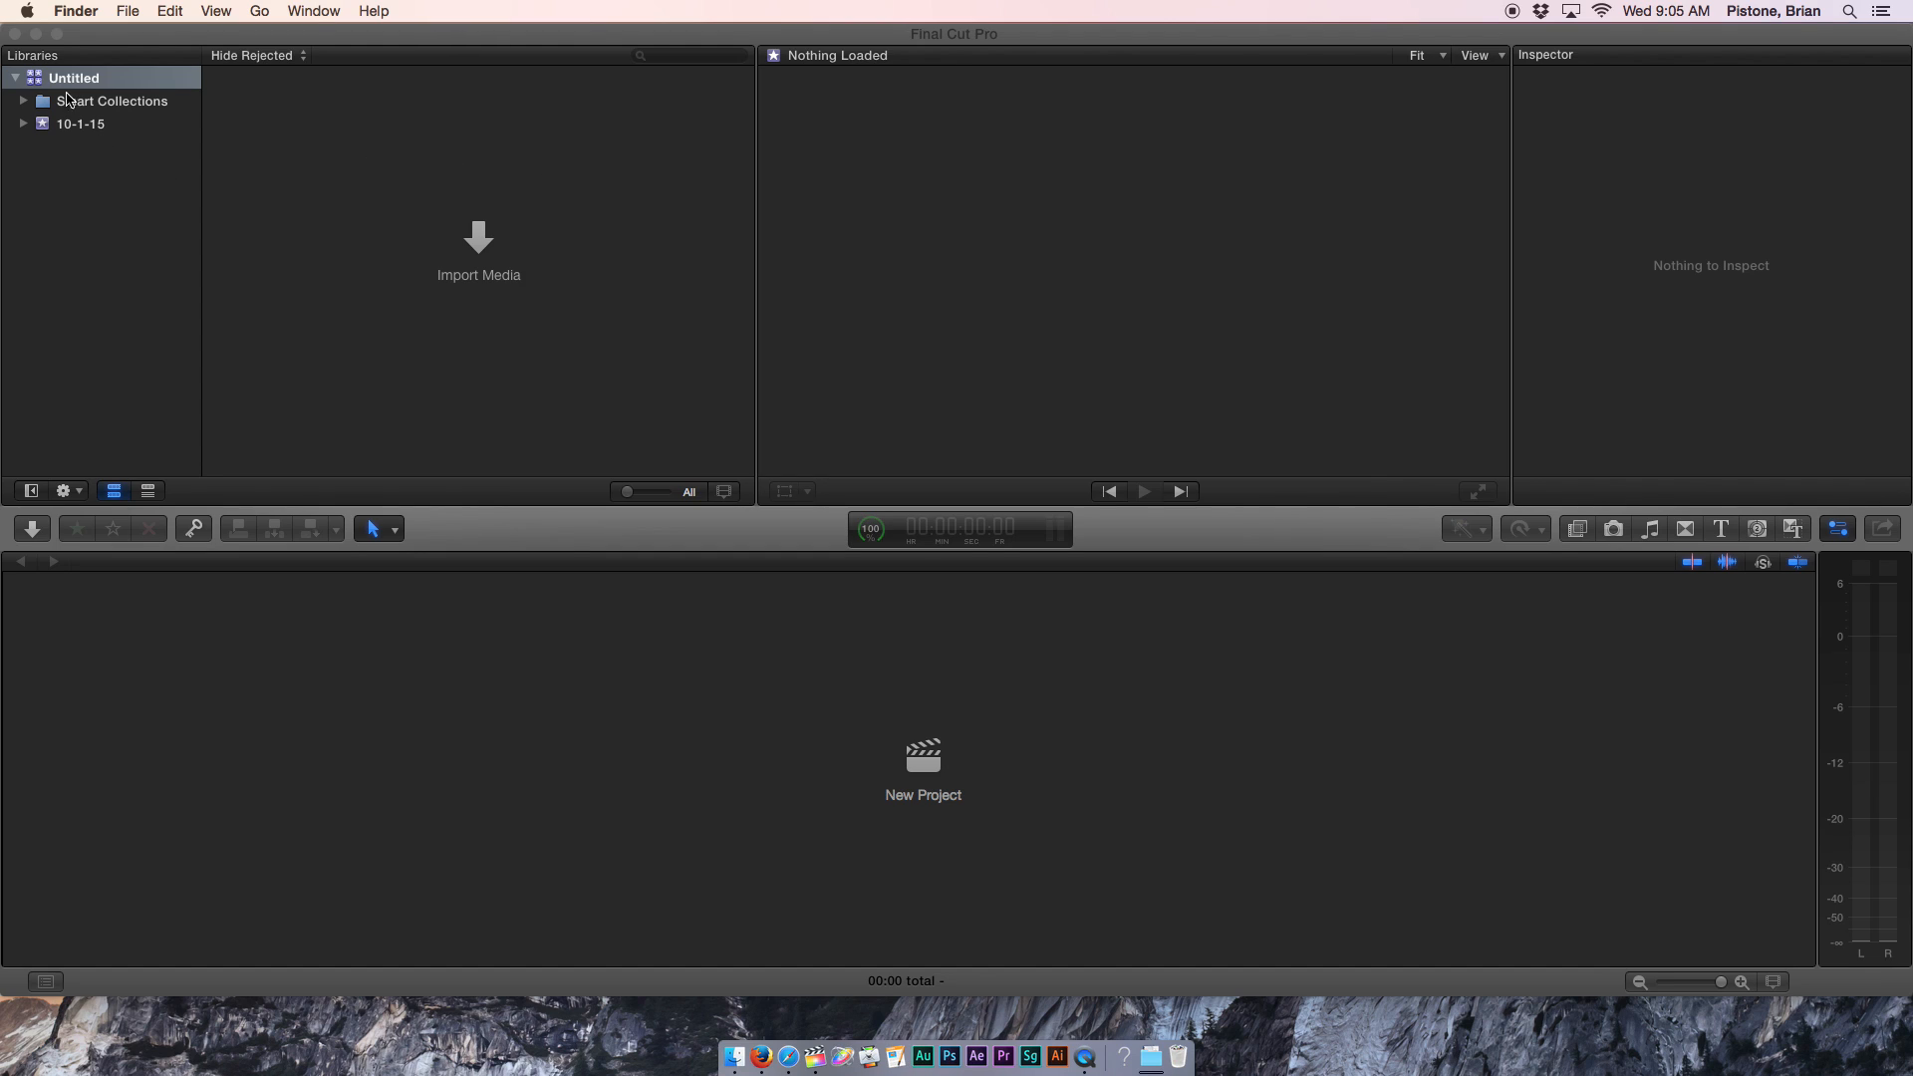
Start a new library from File > New > Library and name it with the owner's name plus 15-16.
{"action": "left_click", "coordinate": [120, 164]}
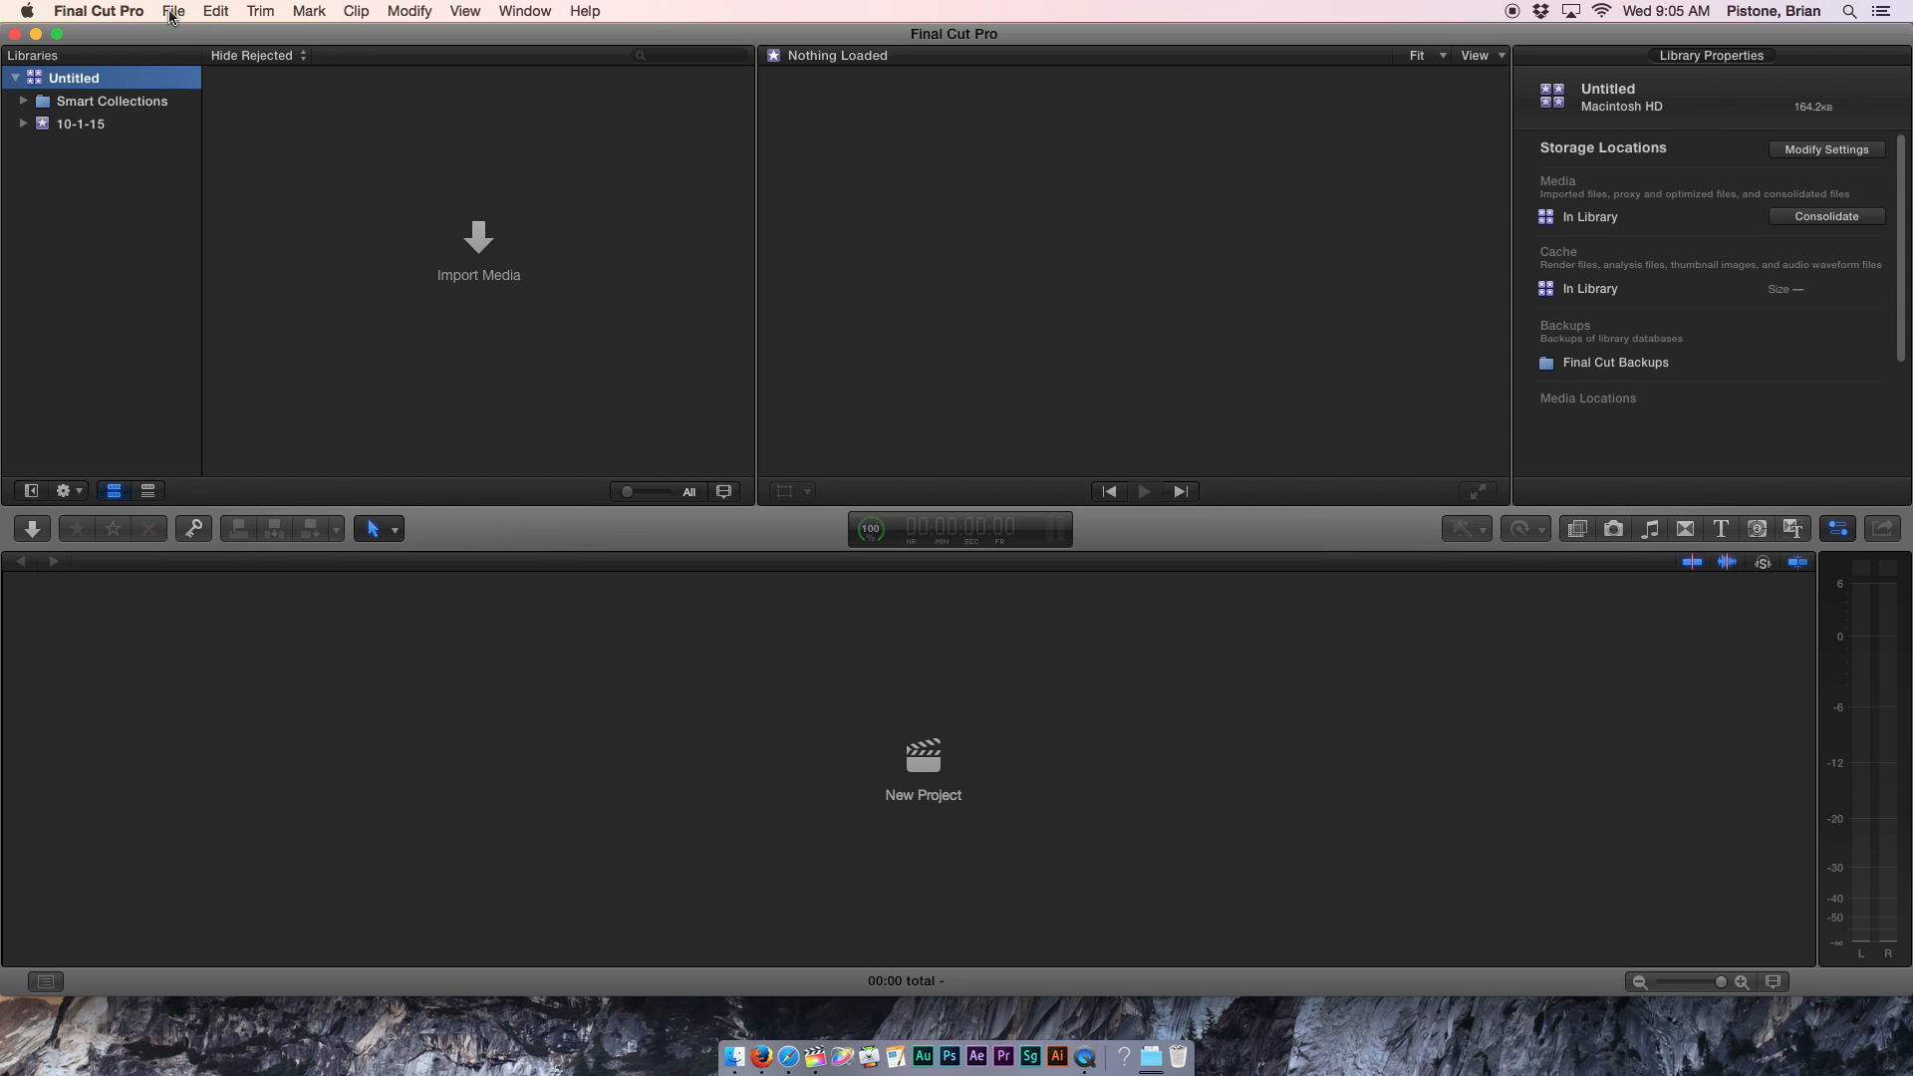
{"action": "left_click", "coordinate": [171, 14]}
{"action": "mouse_move", "coordinate": [185, 34]}
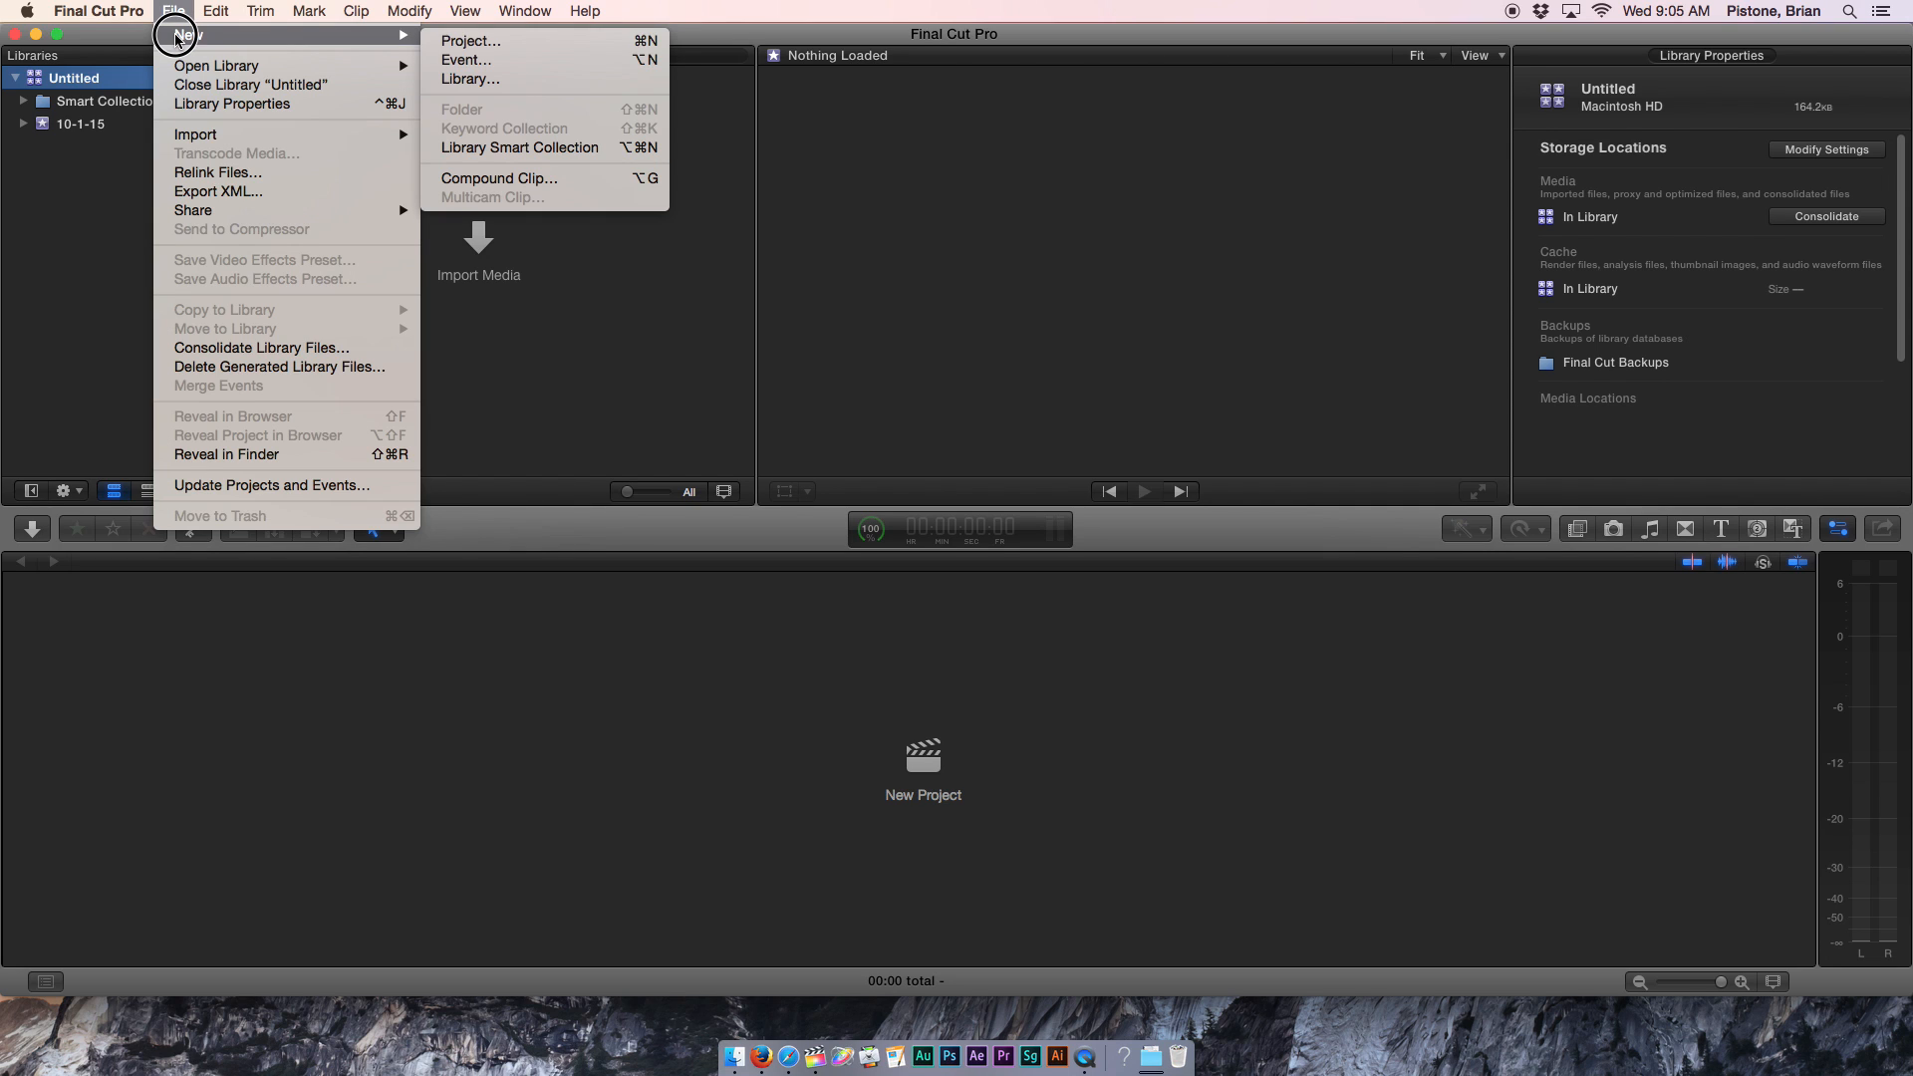
{"action": "left_click", "coordinate": [508, 86]}
{"action": "left_click", "coordinate": [1108, 187]}
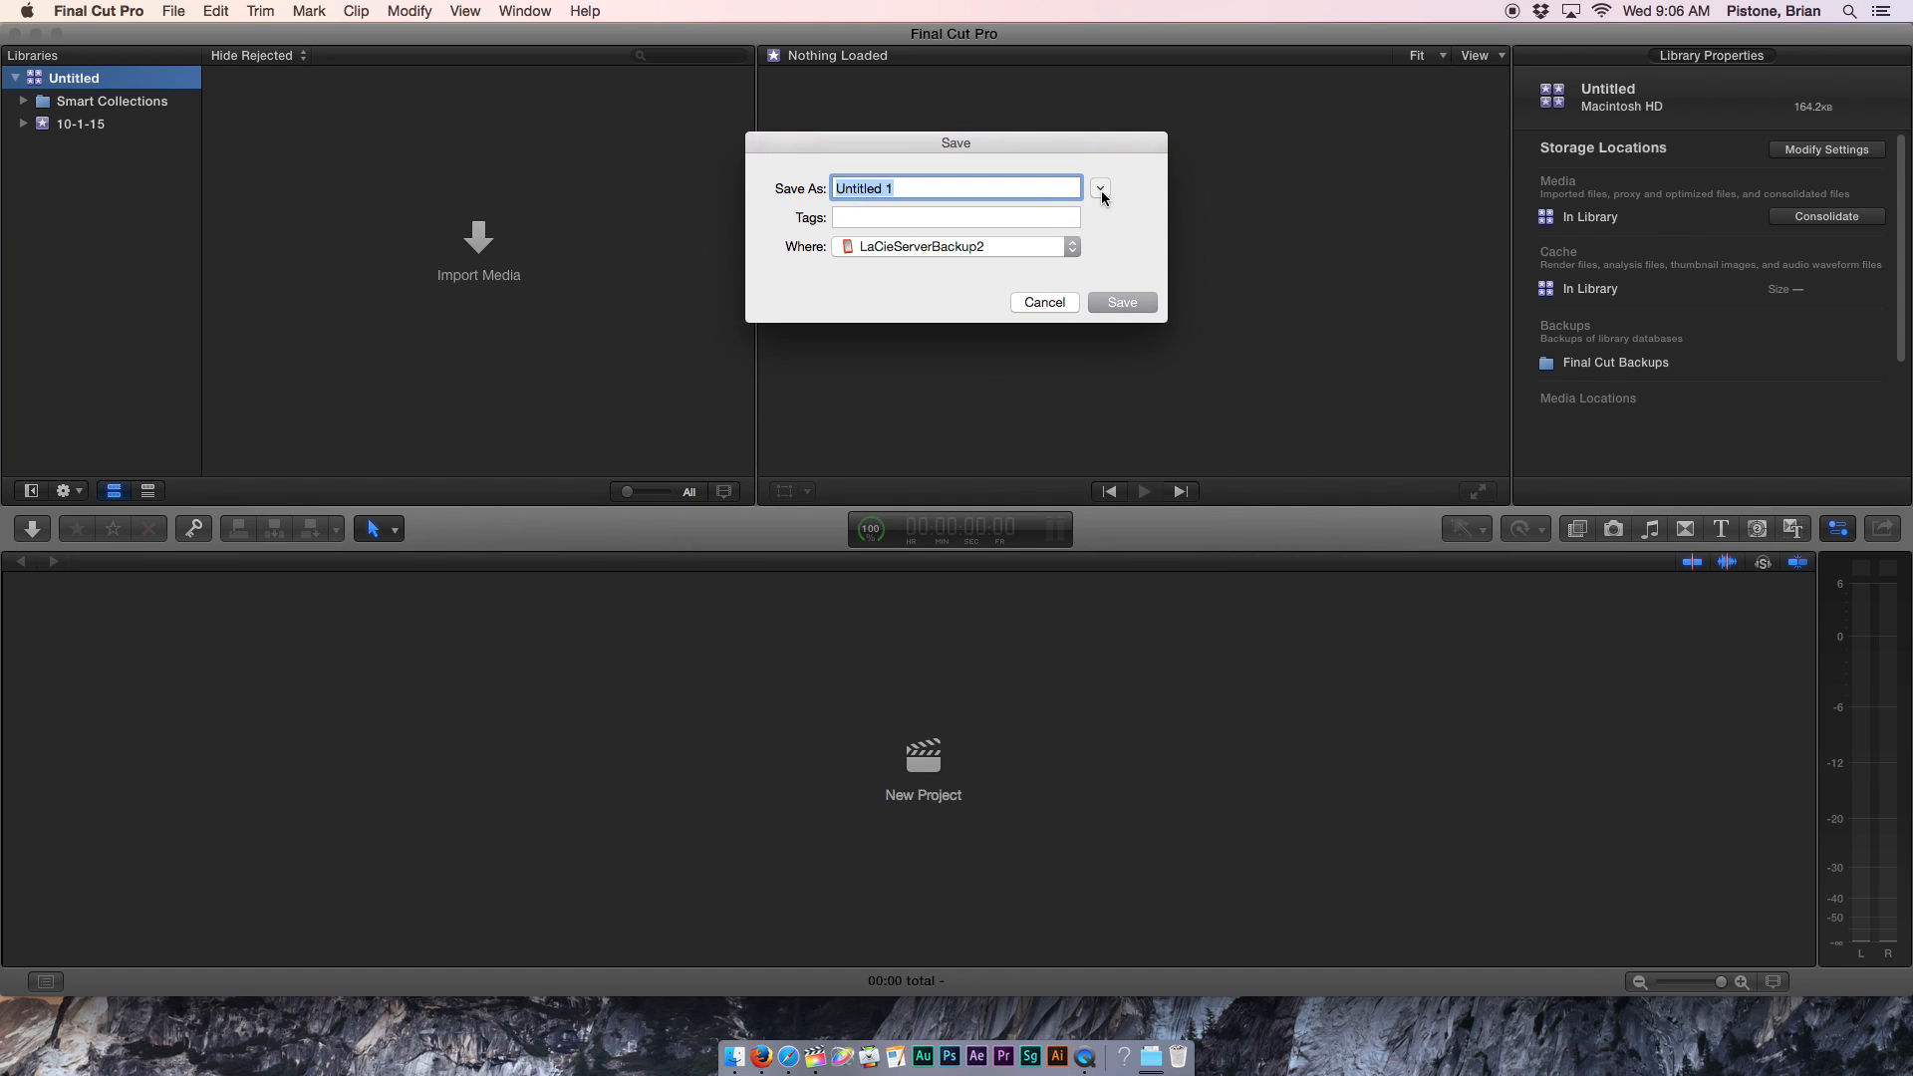
{"action": "left_click", "coordinate": [1101, 190]}
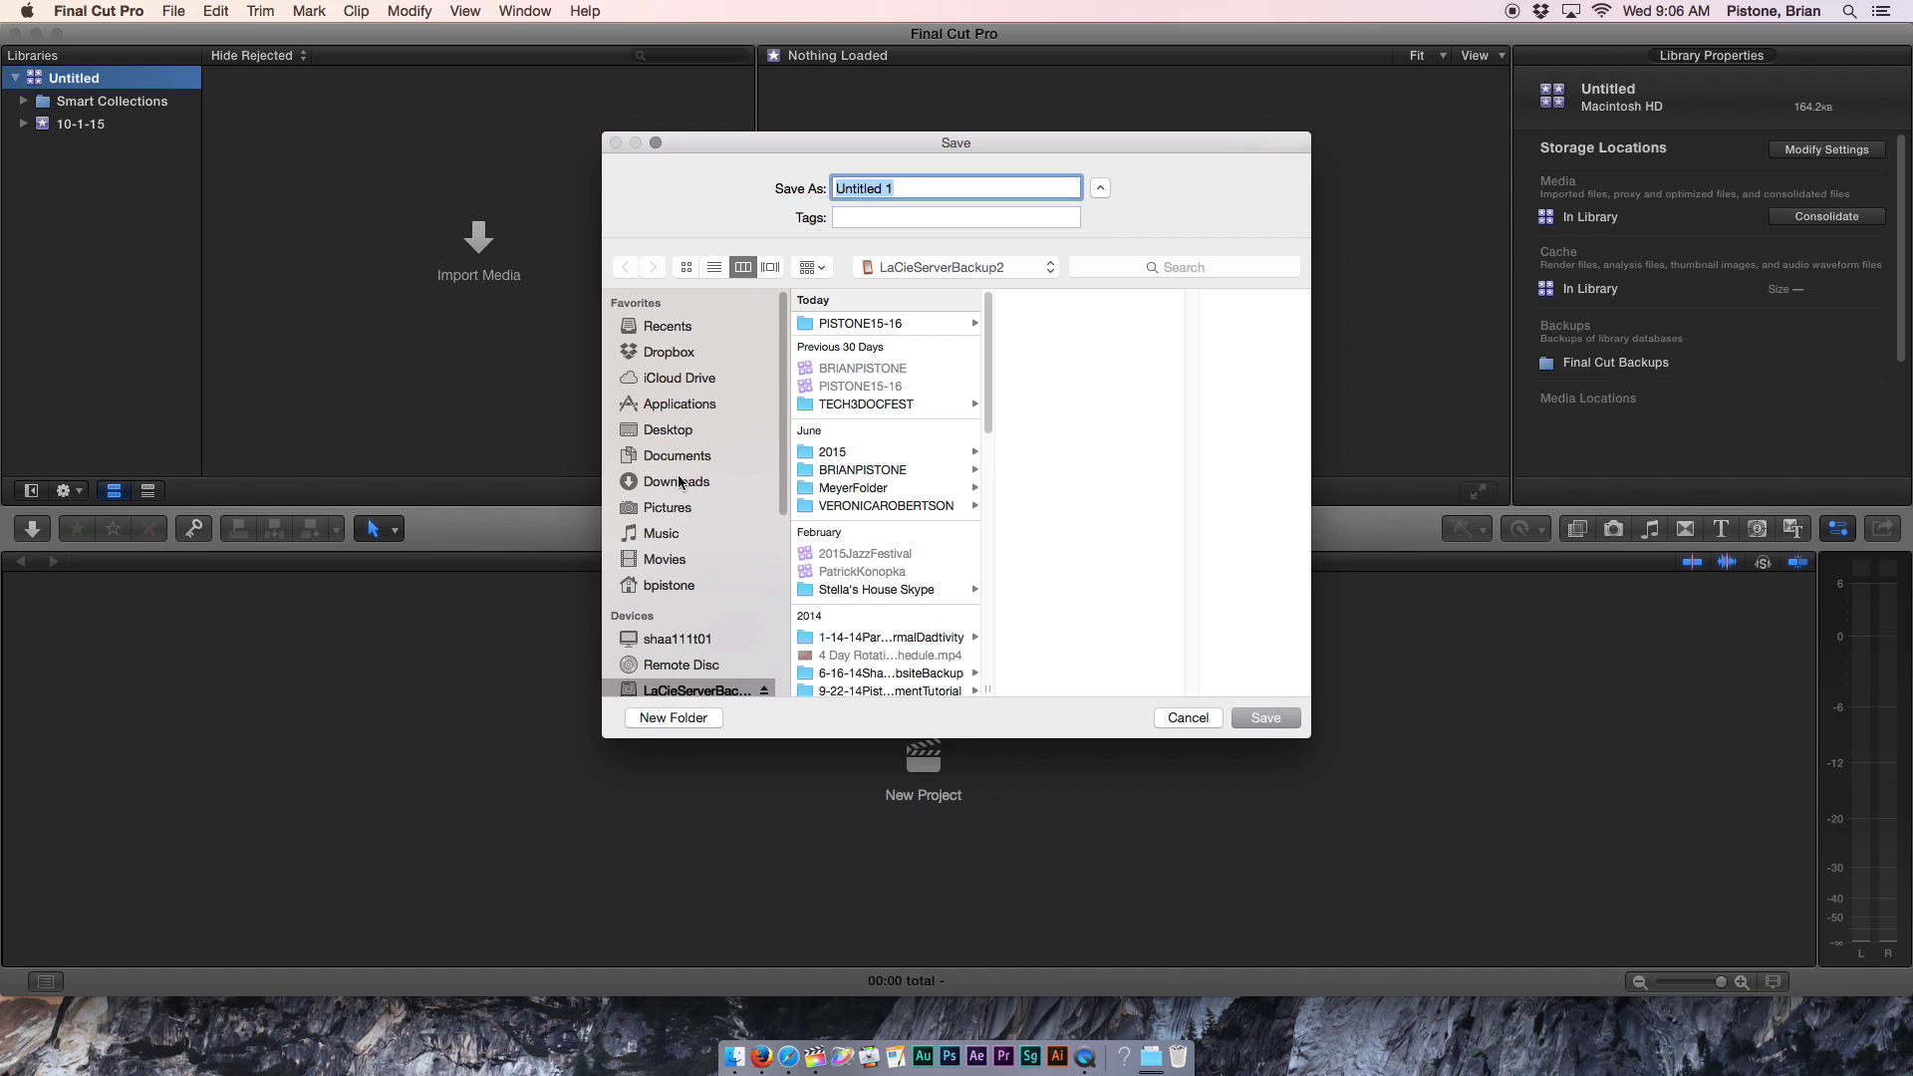
{"action": "left_click_drag", "start_coordinate": [785, 373], "coordinate": [807, 525]}
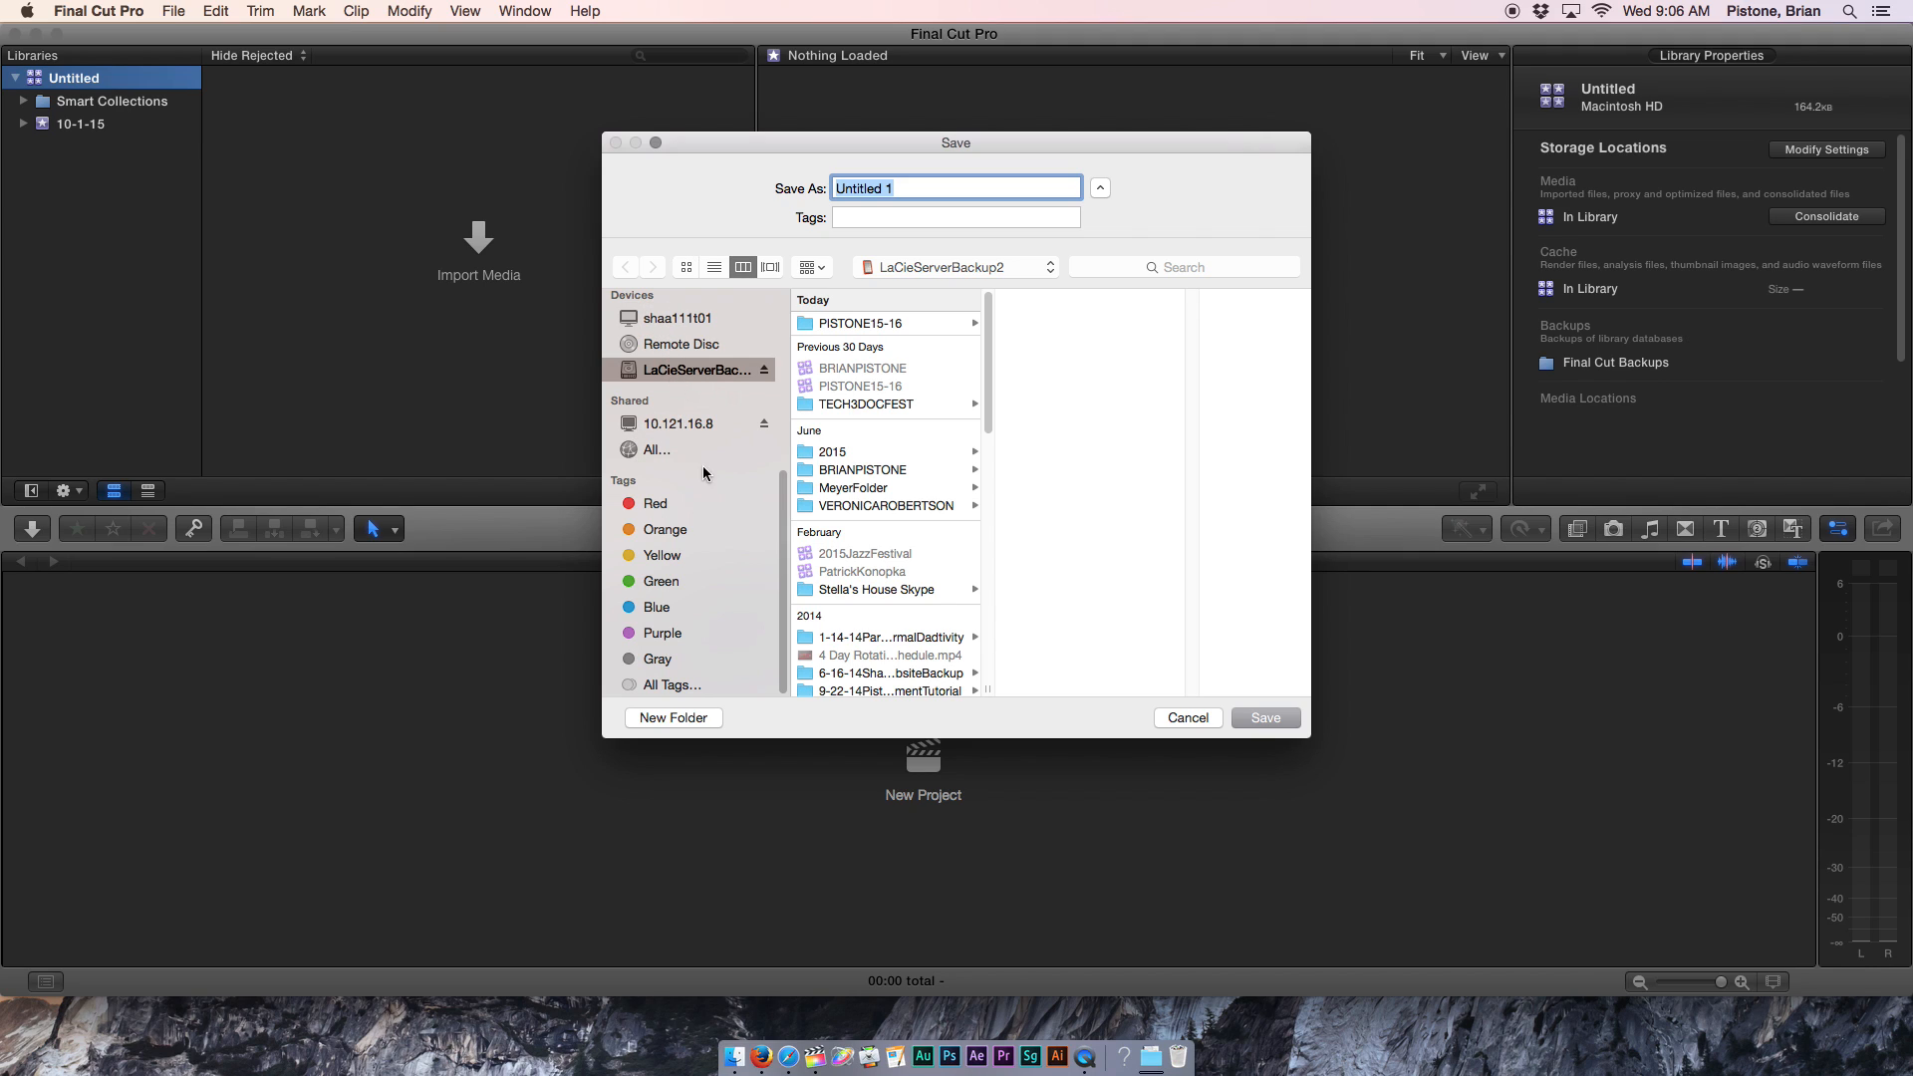
{"action": "left_click_drag", "start_coordinate": [782, 505], "coordinate": [774, 428]}
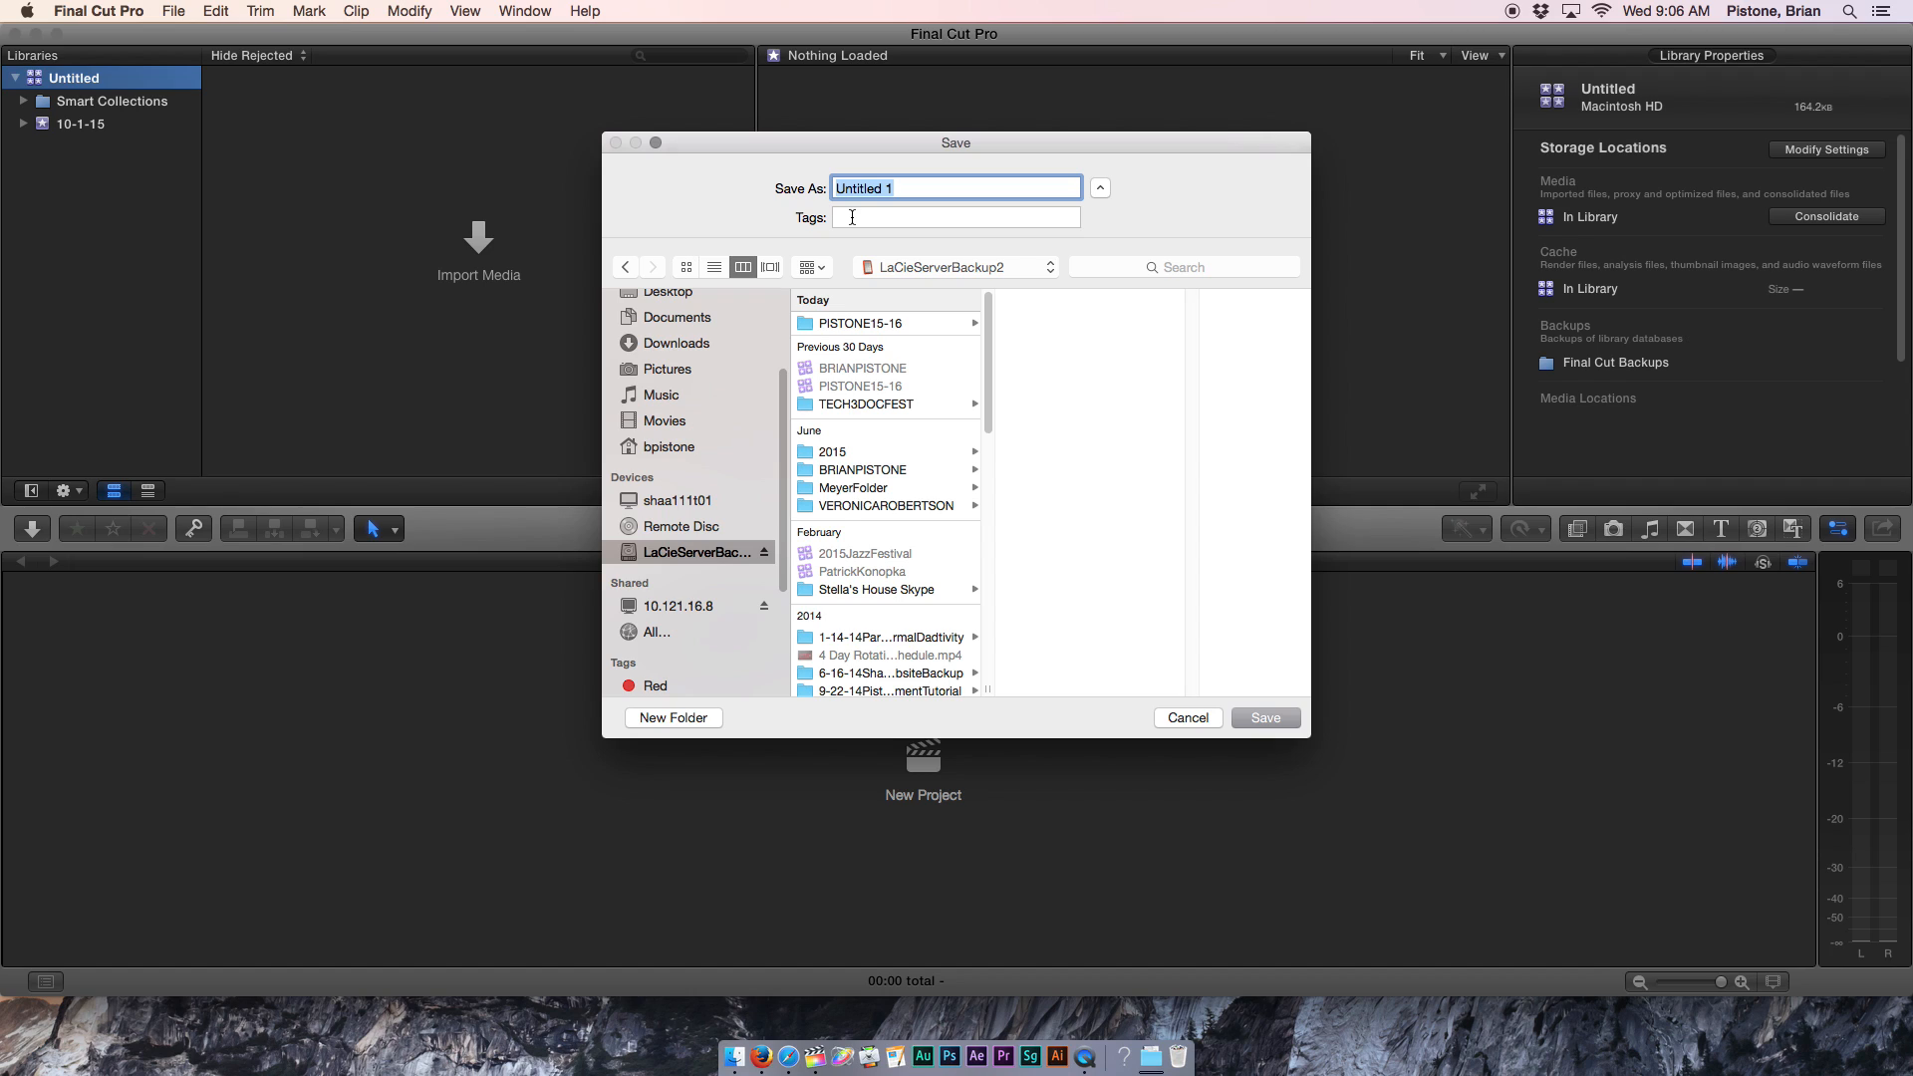
{"action": "type", "text": "15-16"}
{"action": "scroll", "coordinate": [886, 508], "scroll_direction": "down", "scroll_amount": 5}
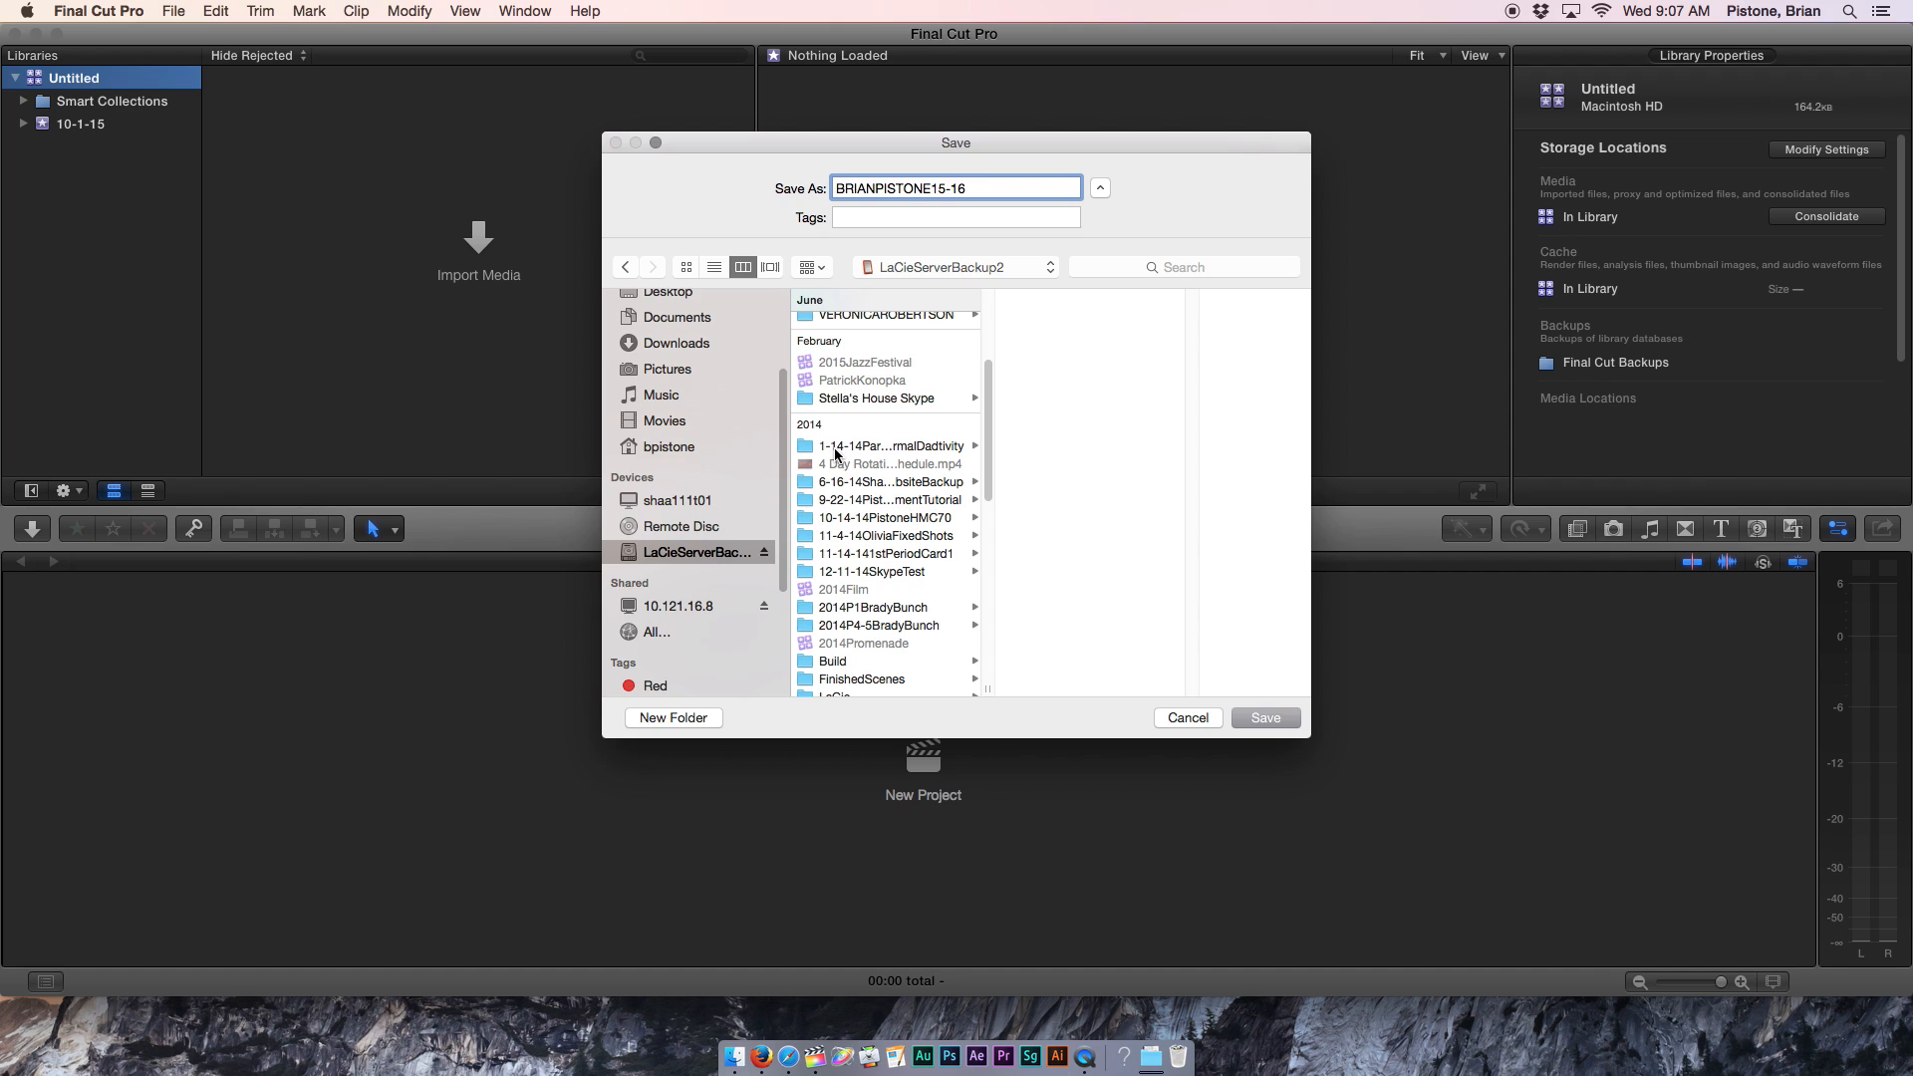
Pick the 9-22-14 file-management tutorial folder on LaCieServerBackup2 as the save location and check the name.
{"action": "left_click", "coordinate": [873, 501]}
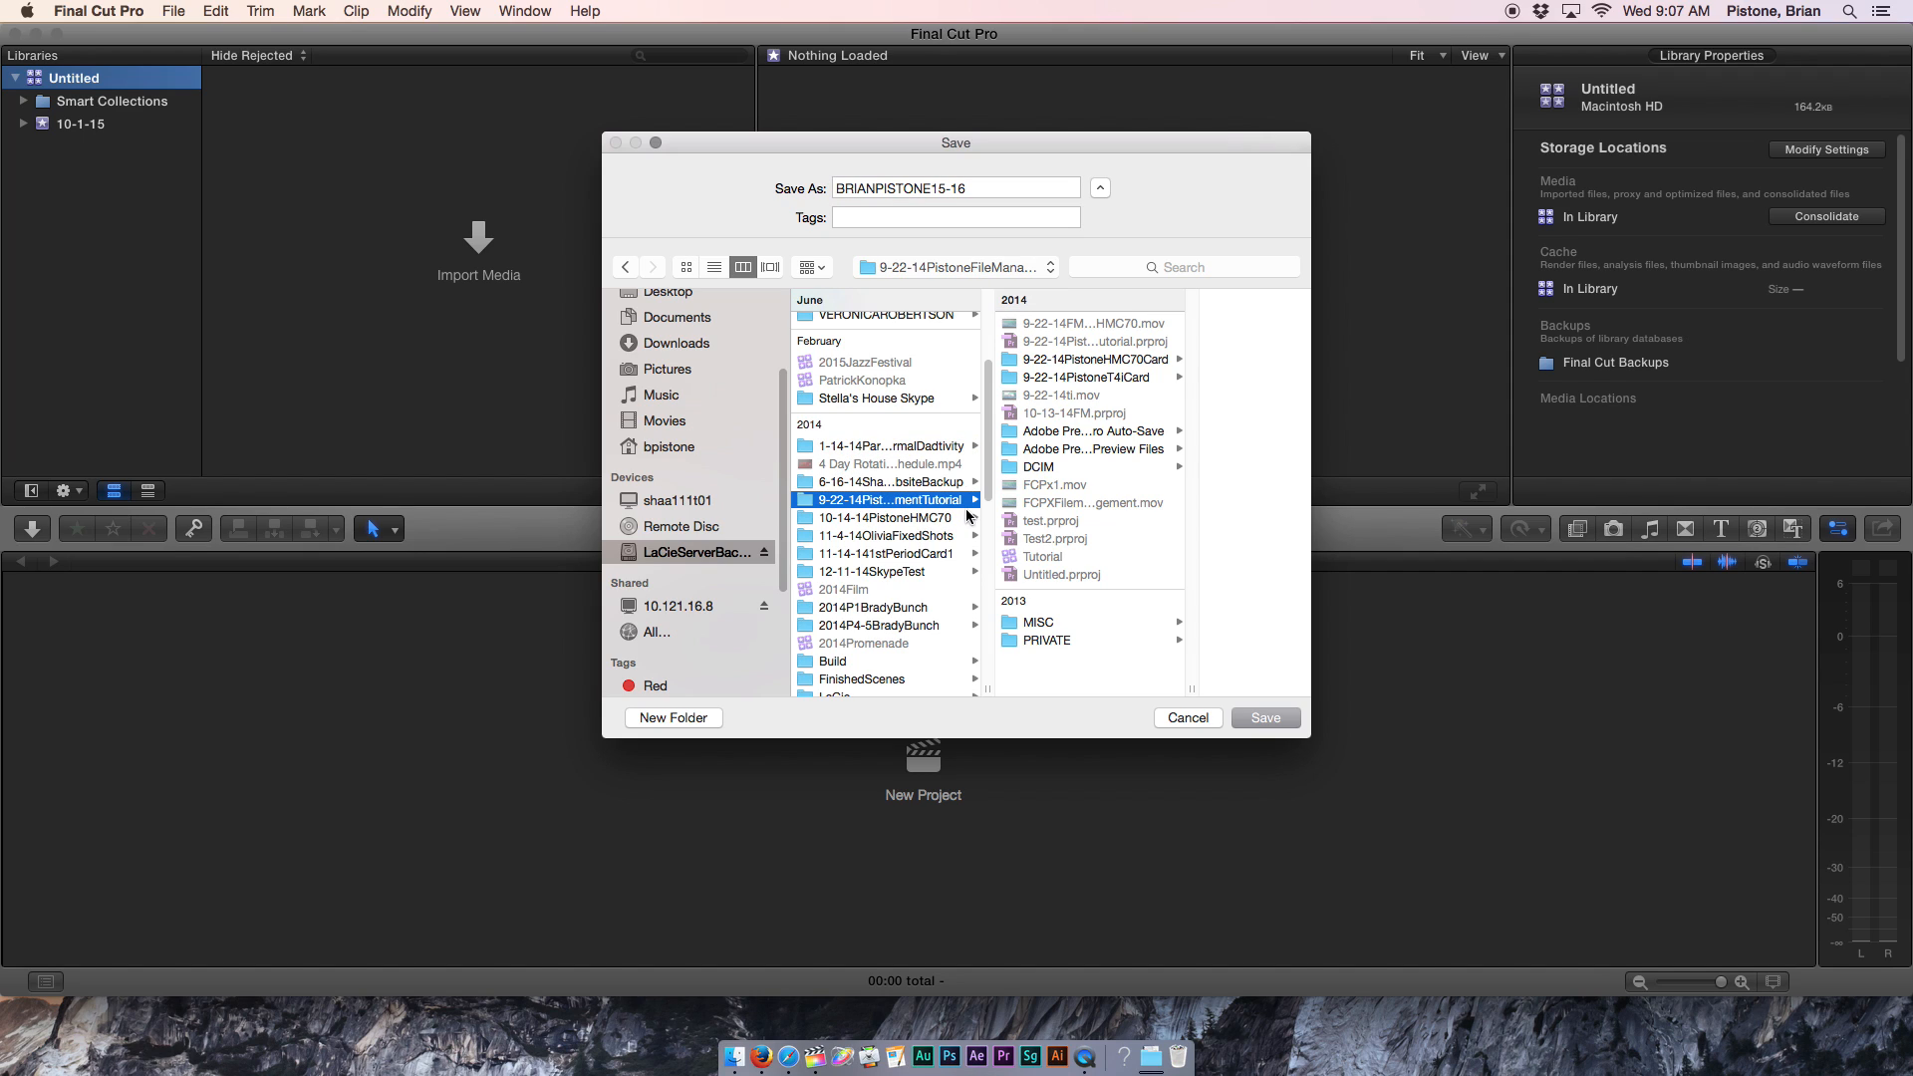
{"action": "left_click_drag", "start_coordinate": [988, 689], "coordinate": [1099, 688]}
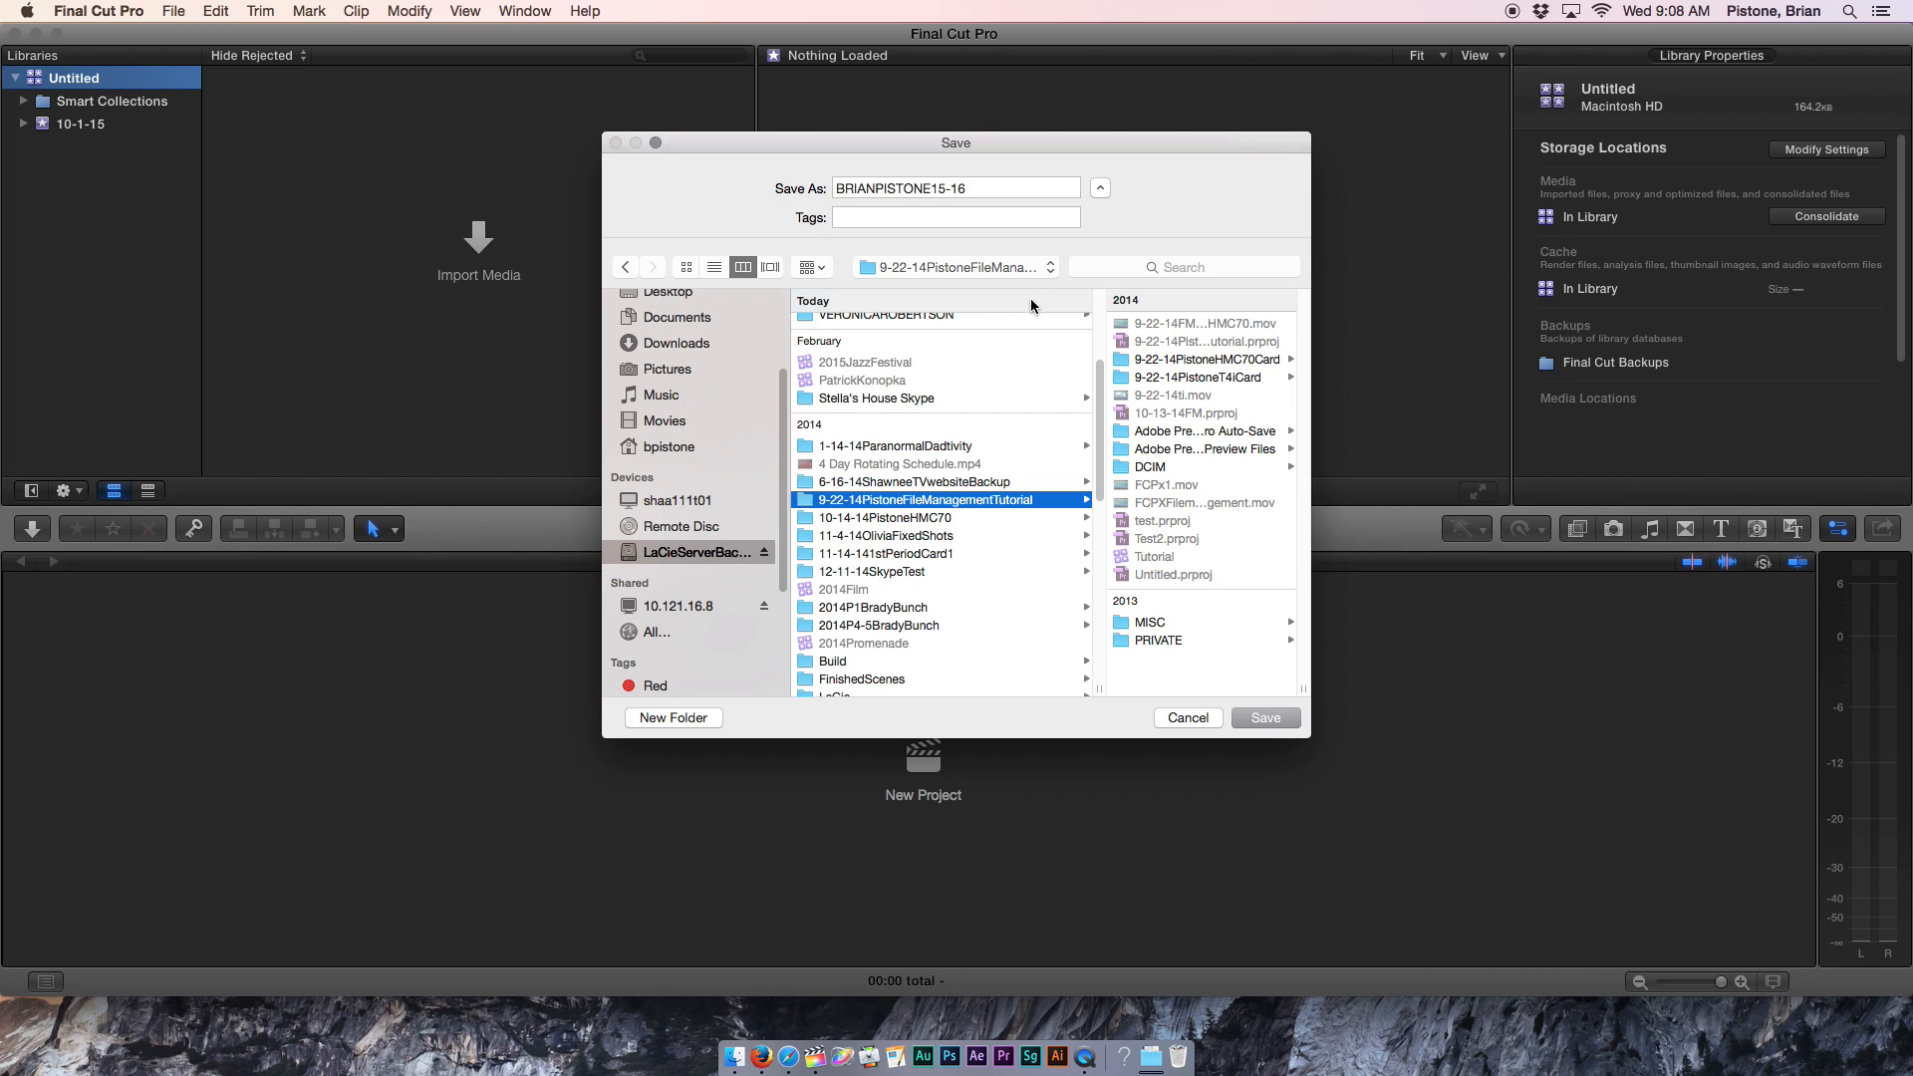
{"action": "left_click", "coordinate": [850, 195]}
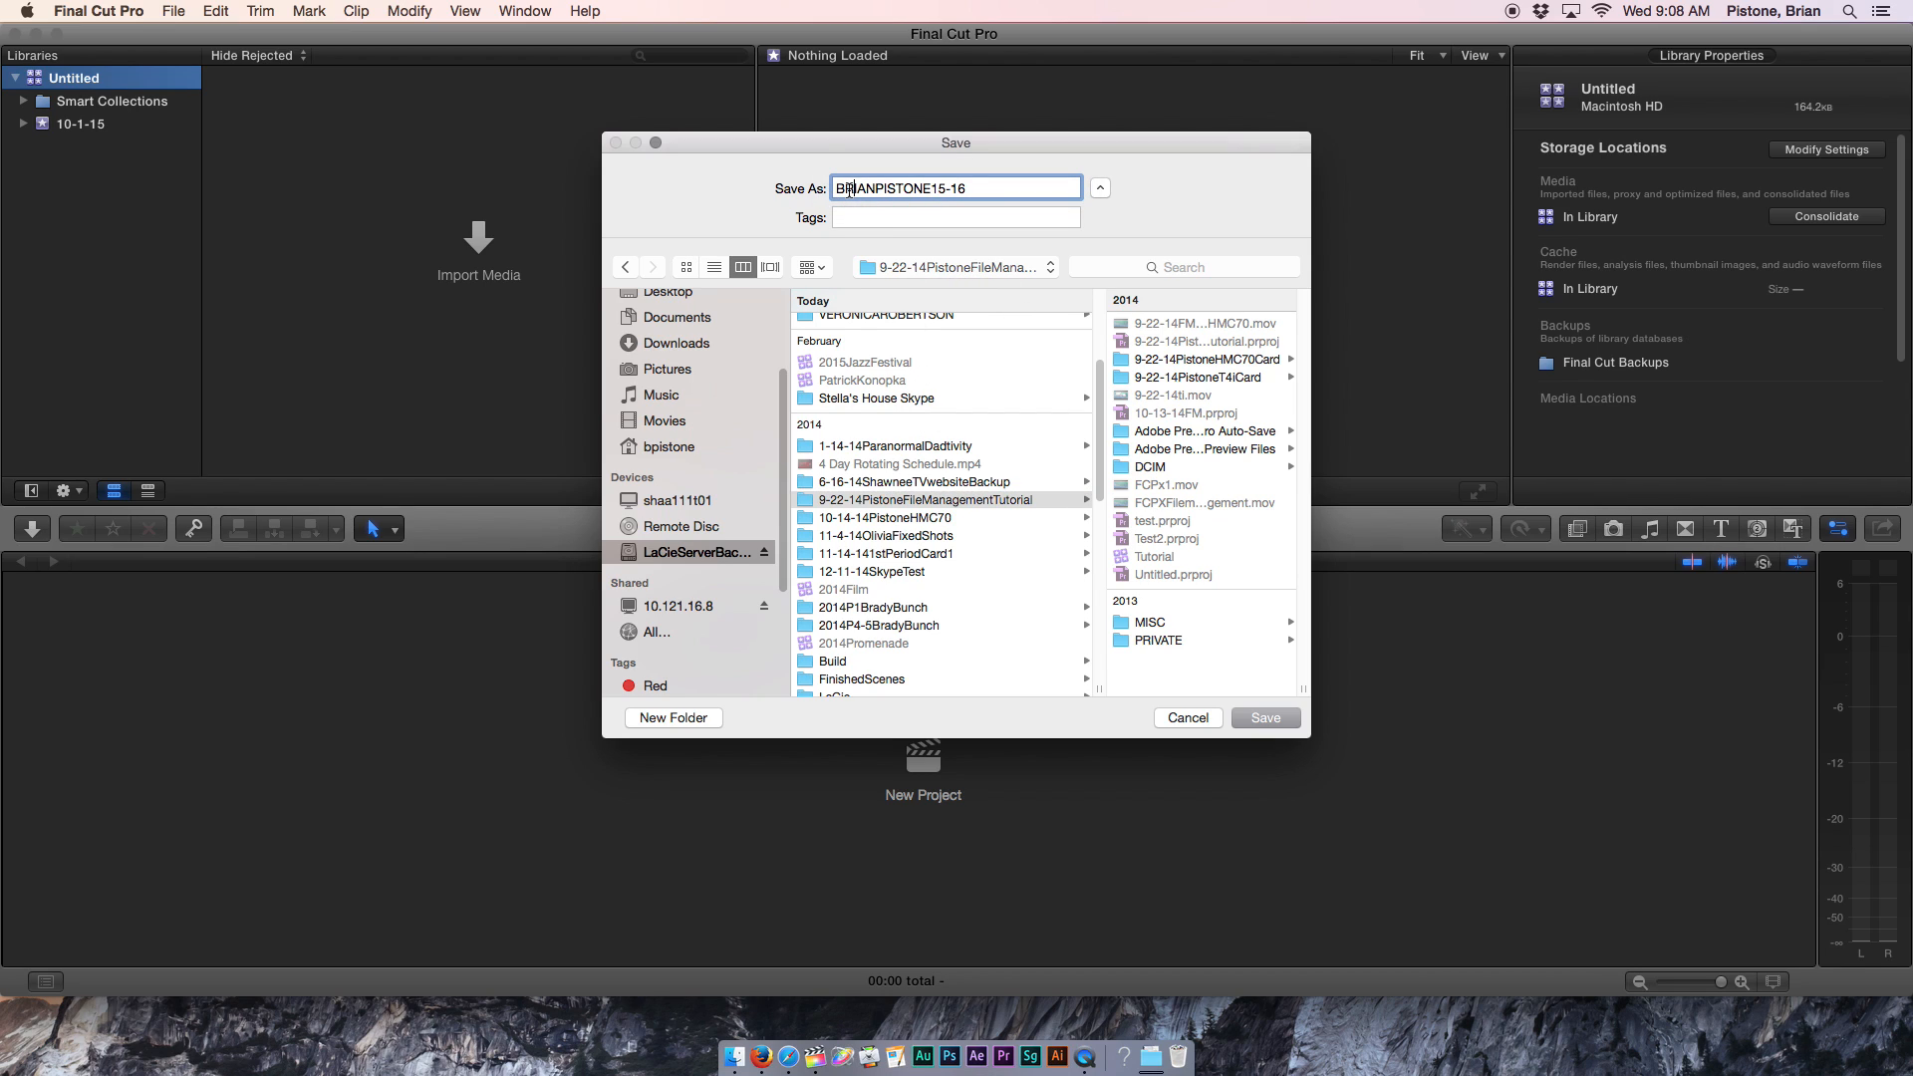
{"action": "left_click_drag", "start_coordinate": [840, 188], "coordinate": [962, 189]}
{"action": "left_click", "coordinate": [961, 189]}
Save the new library in the chosen folder and toggle the Smart Collections folder.
{"action": "left_click", "coordinate": [1267, 713]}
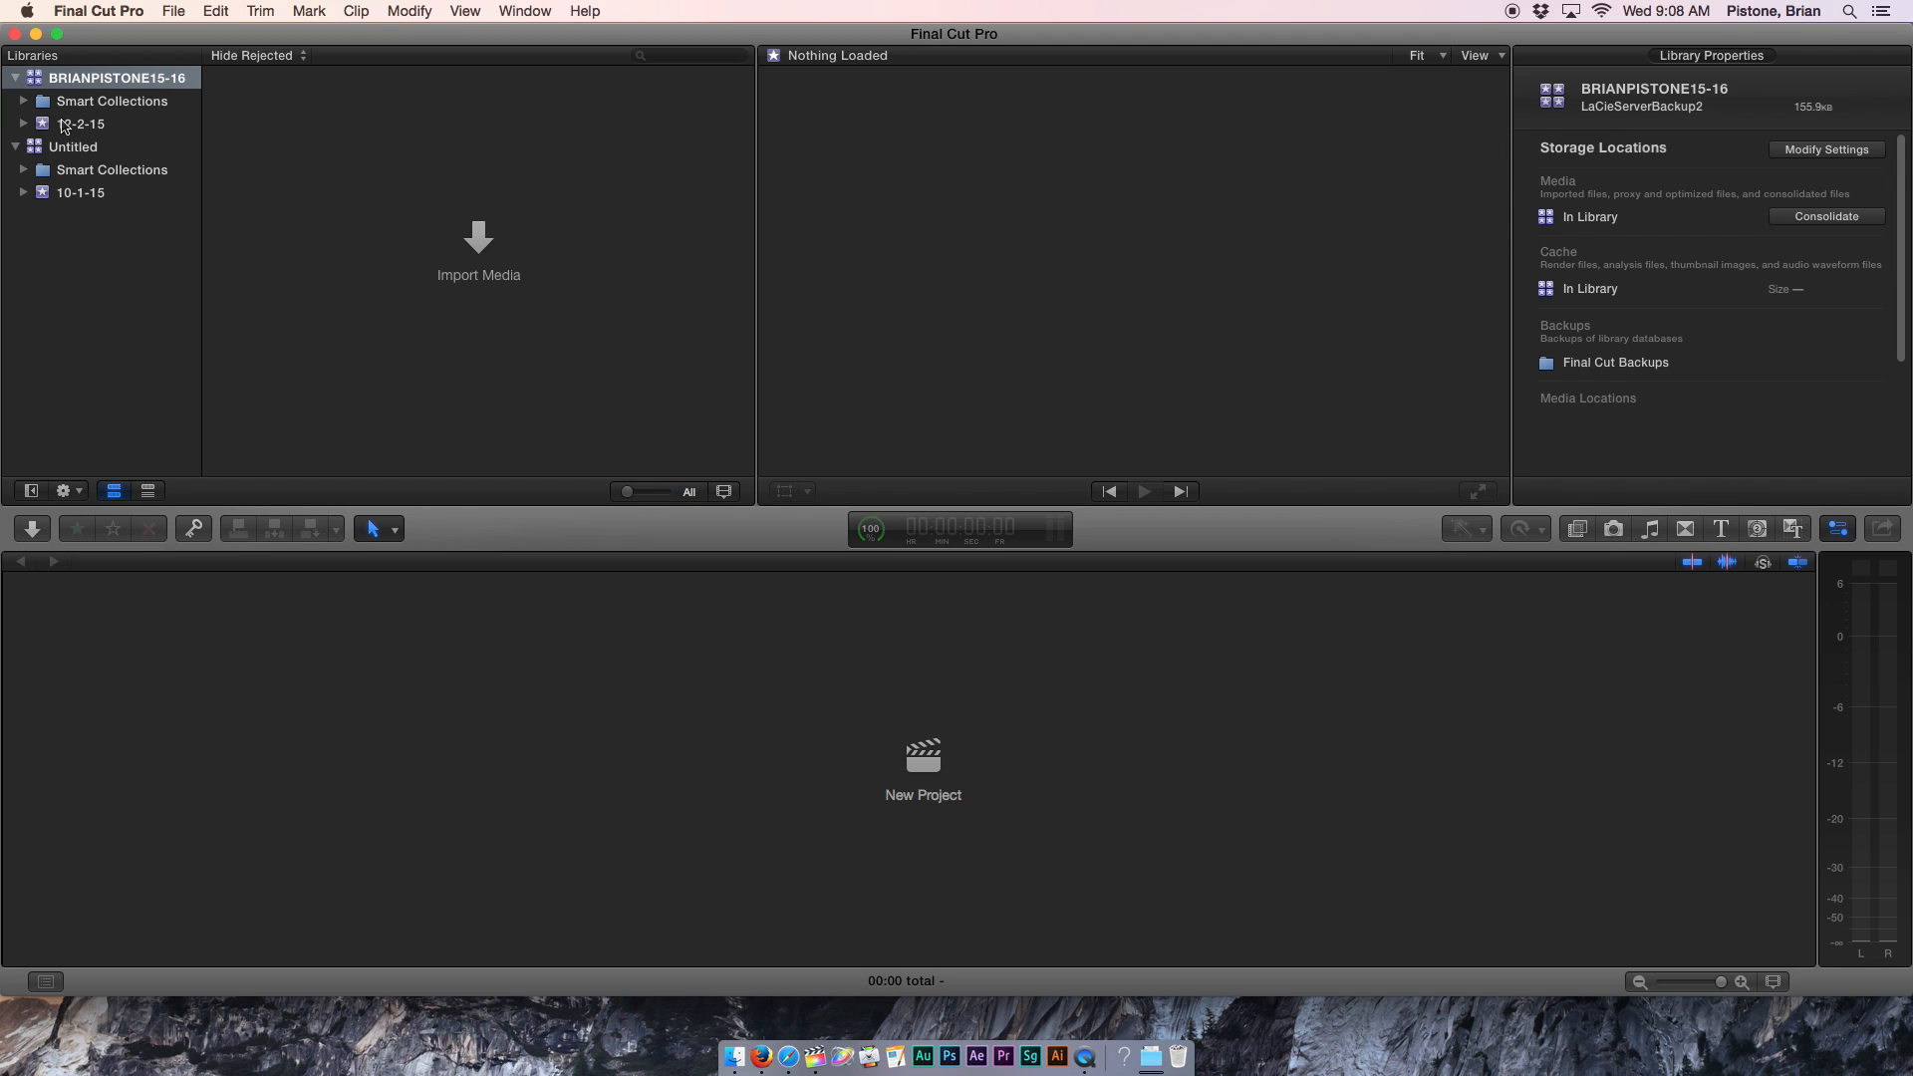
{"action": "left_click", "coordinate": [92, 104]}
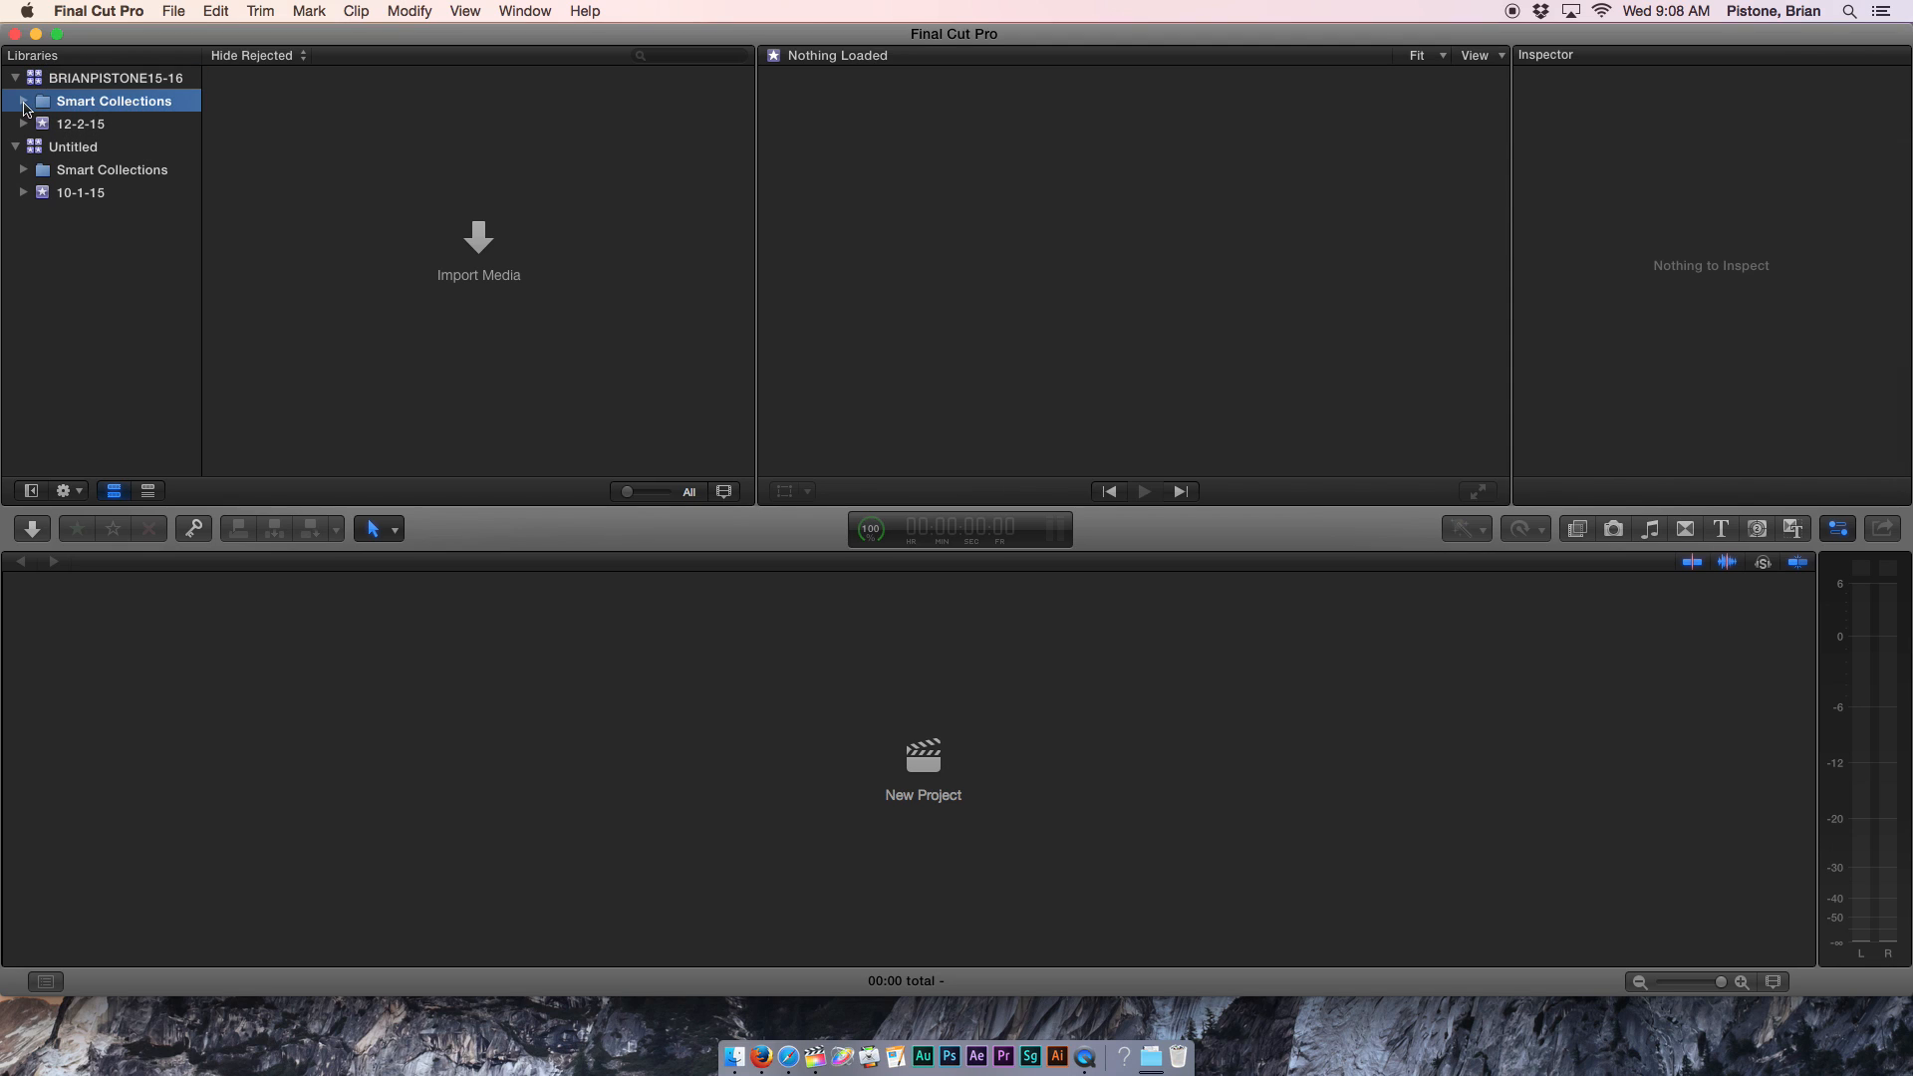
{"action": "left_click", "coordinate": [24, 104]}
{"action": "left_click", "coordinate": [24, 103]}
{"action": "left_click", "coordinate": [24, 104]}
{"action": "left_click", "coordinate": [23, 103]}
Rename the 12-2-15 event to 12-2-15AngledShots, fixing the 'AngeledShots' typo.
{"action": "left_click", "coordinate": [80, 126]}
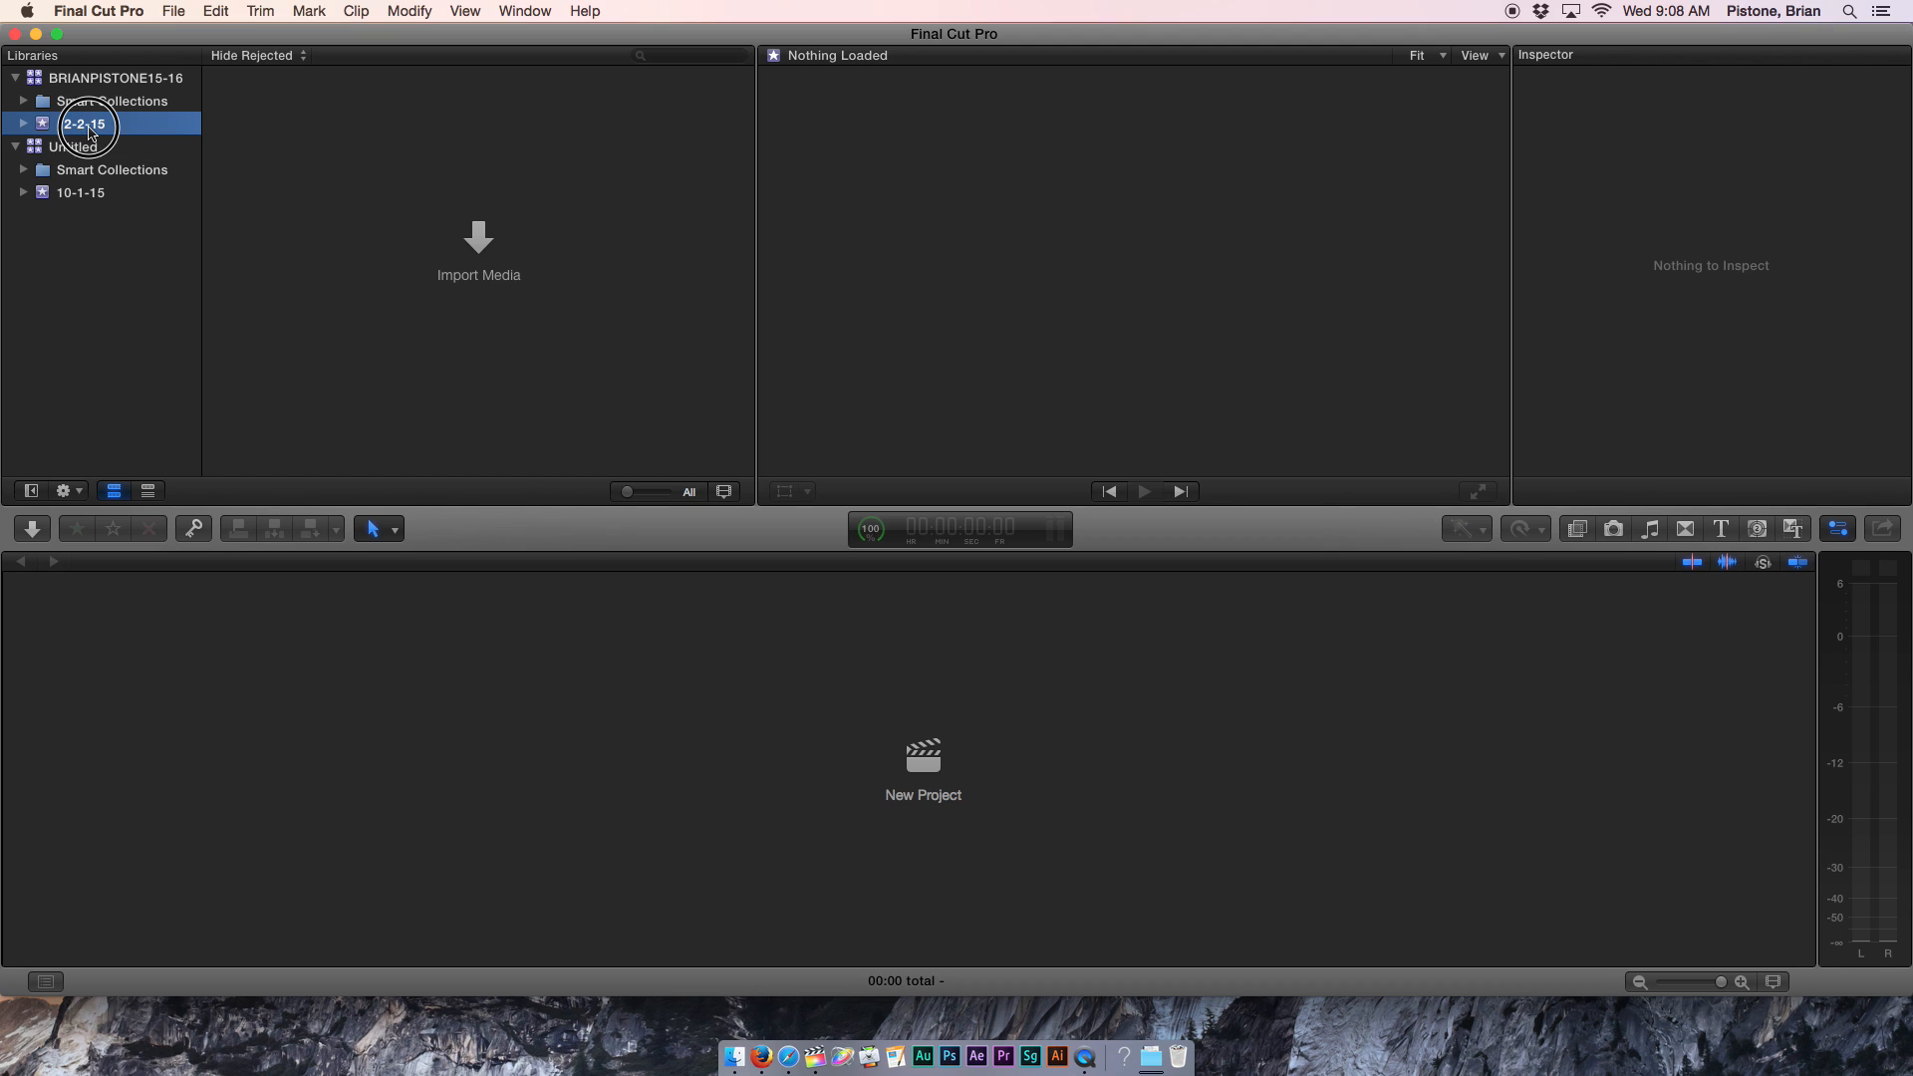
{"action": "left_click", "coordinate": [90, 133]}
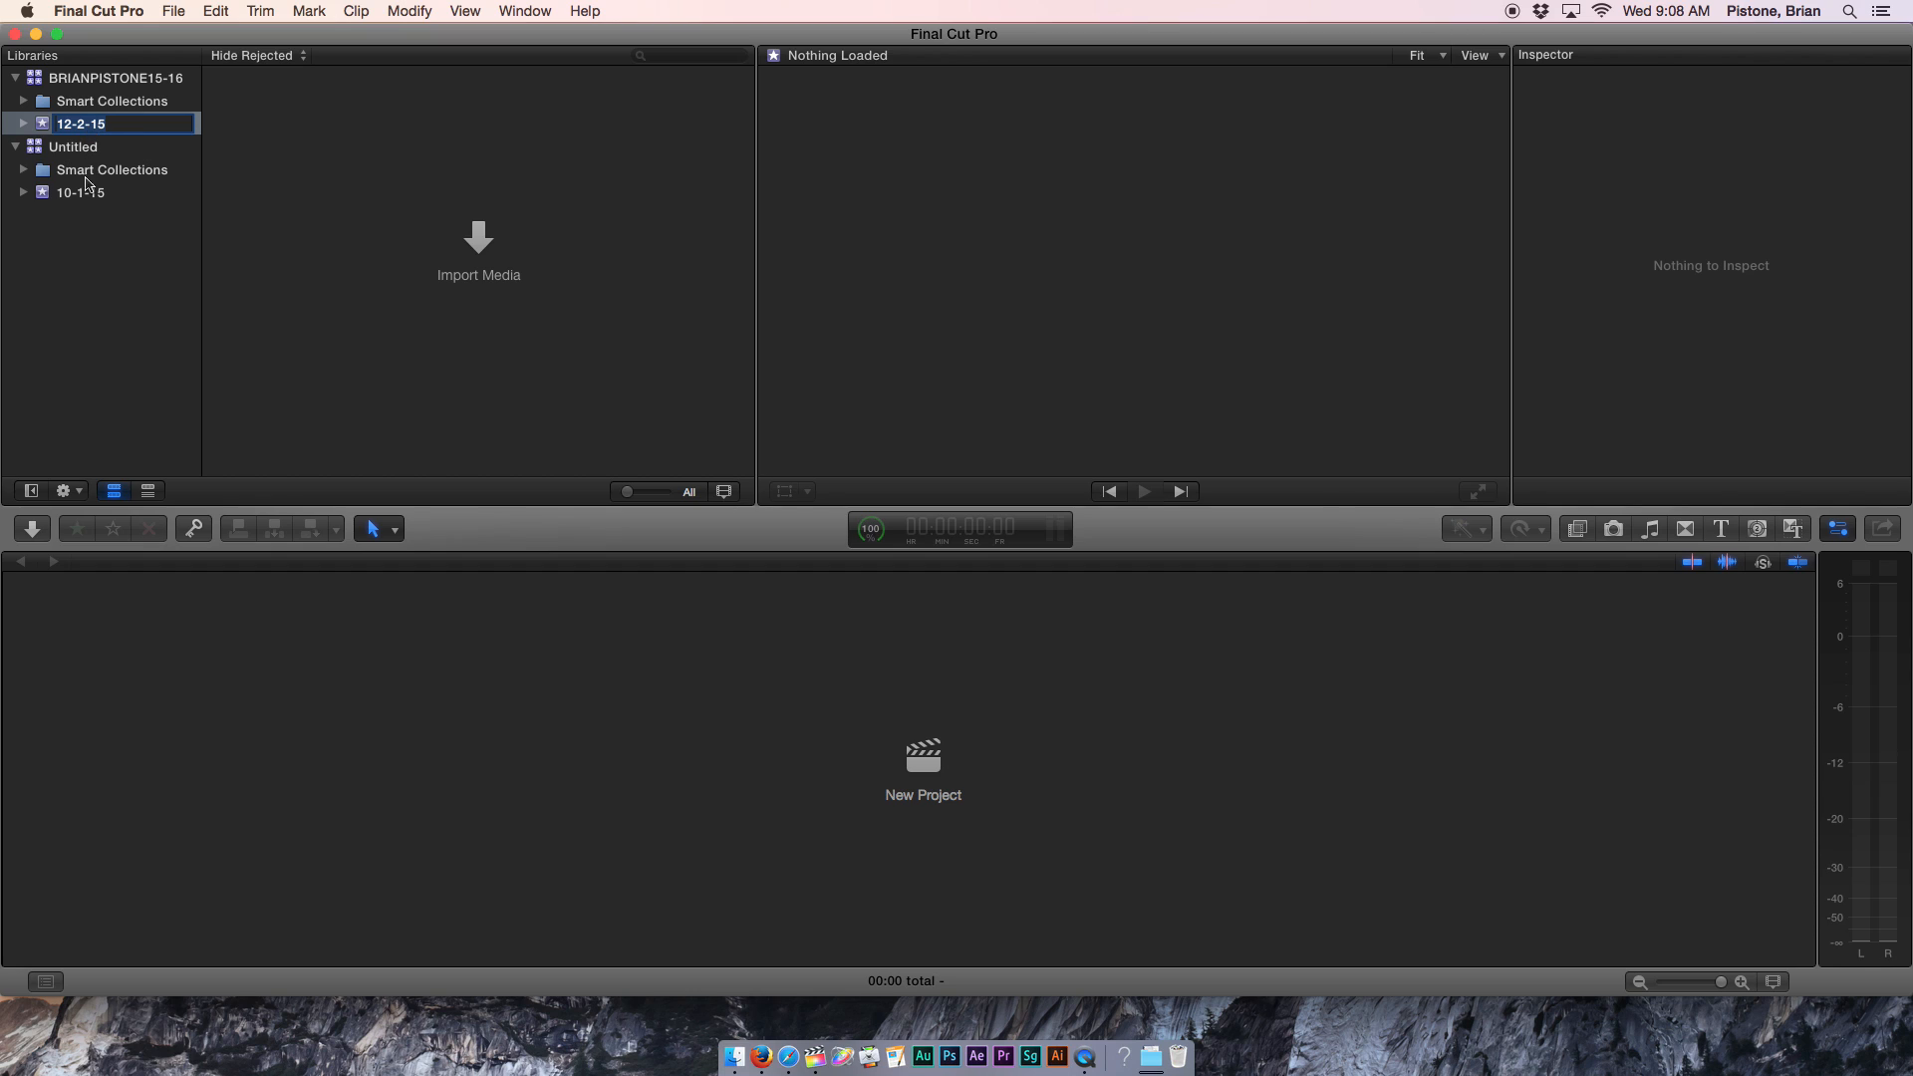
{"action": "left_click", "coordinate": [90, 196]}
{"action": "left_click", "coordinate": [93, 198]}
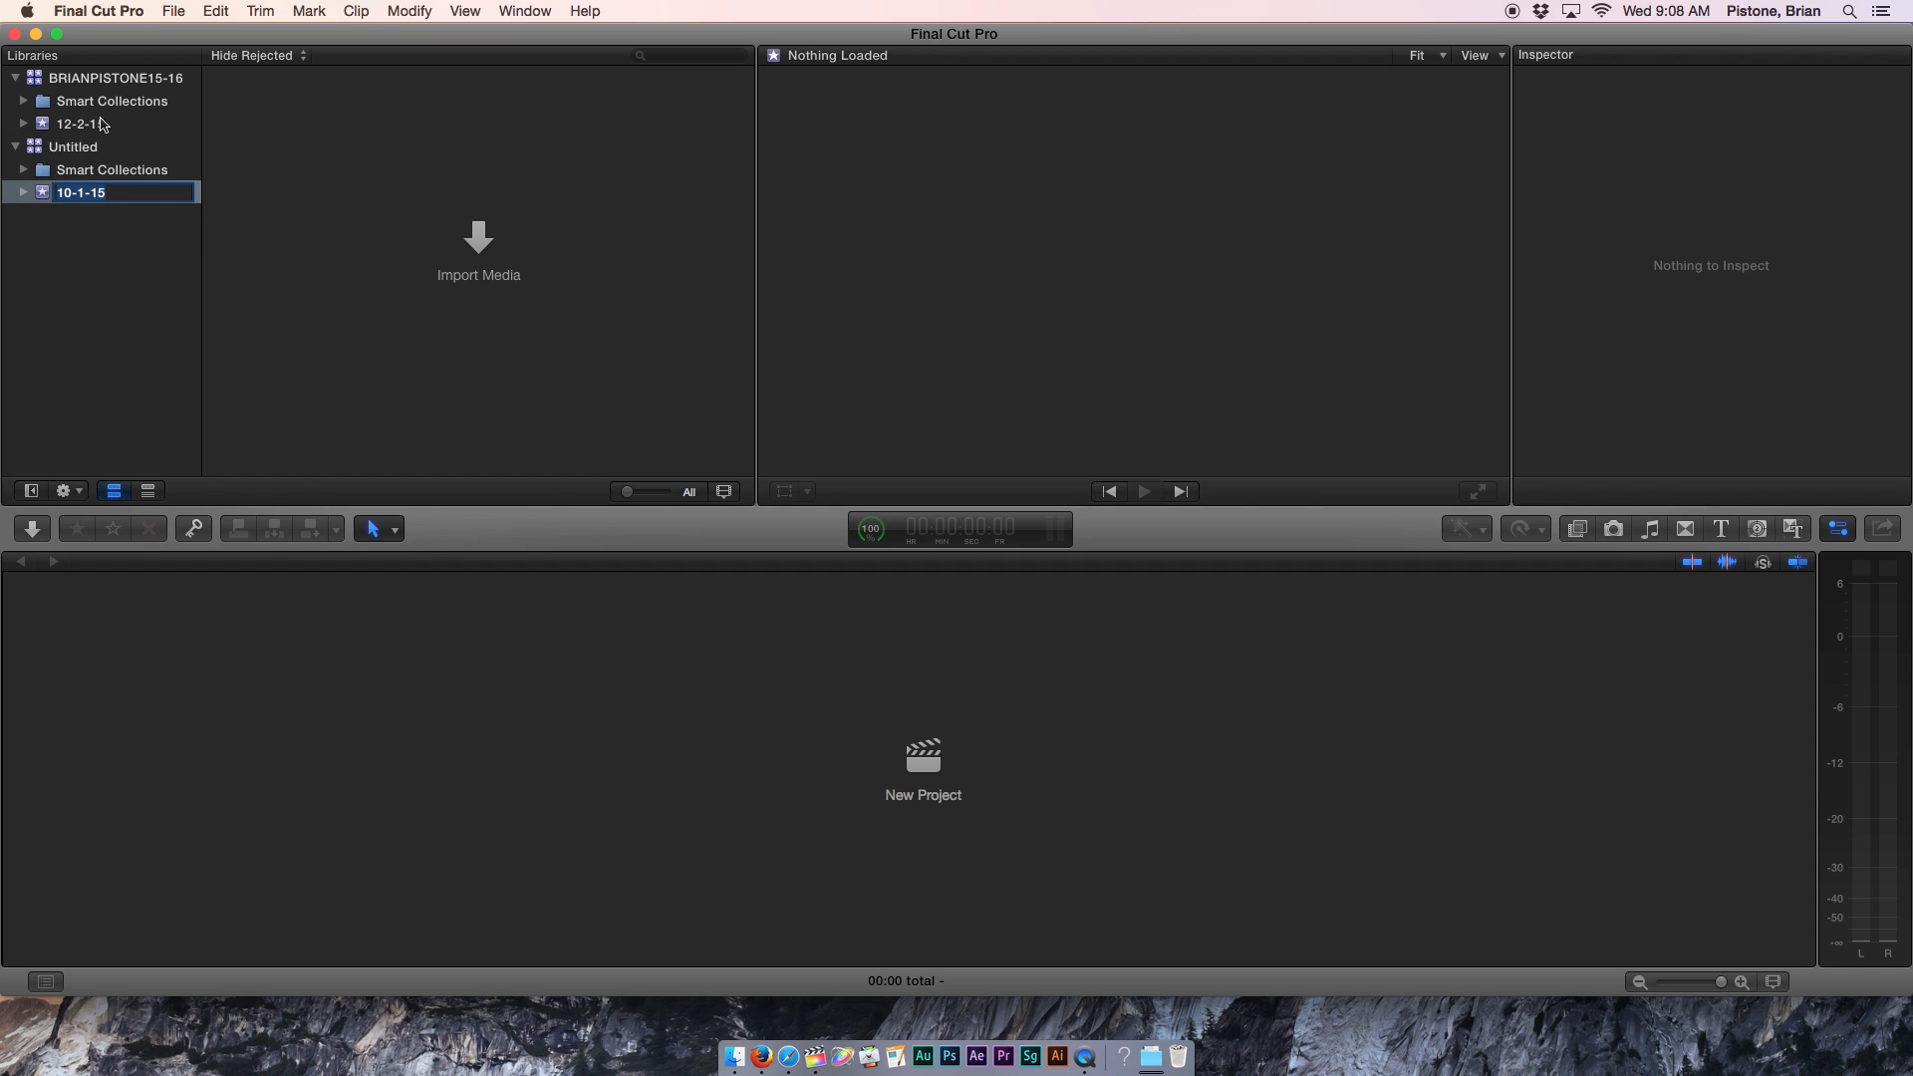
{"action": "left_click", "coordinate": [104, 127]}
{"action": "left_click", "coordinate": [111, 125]}
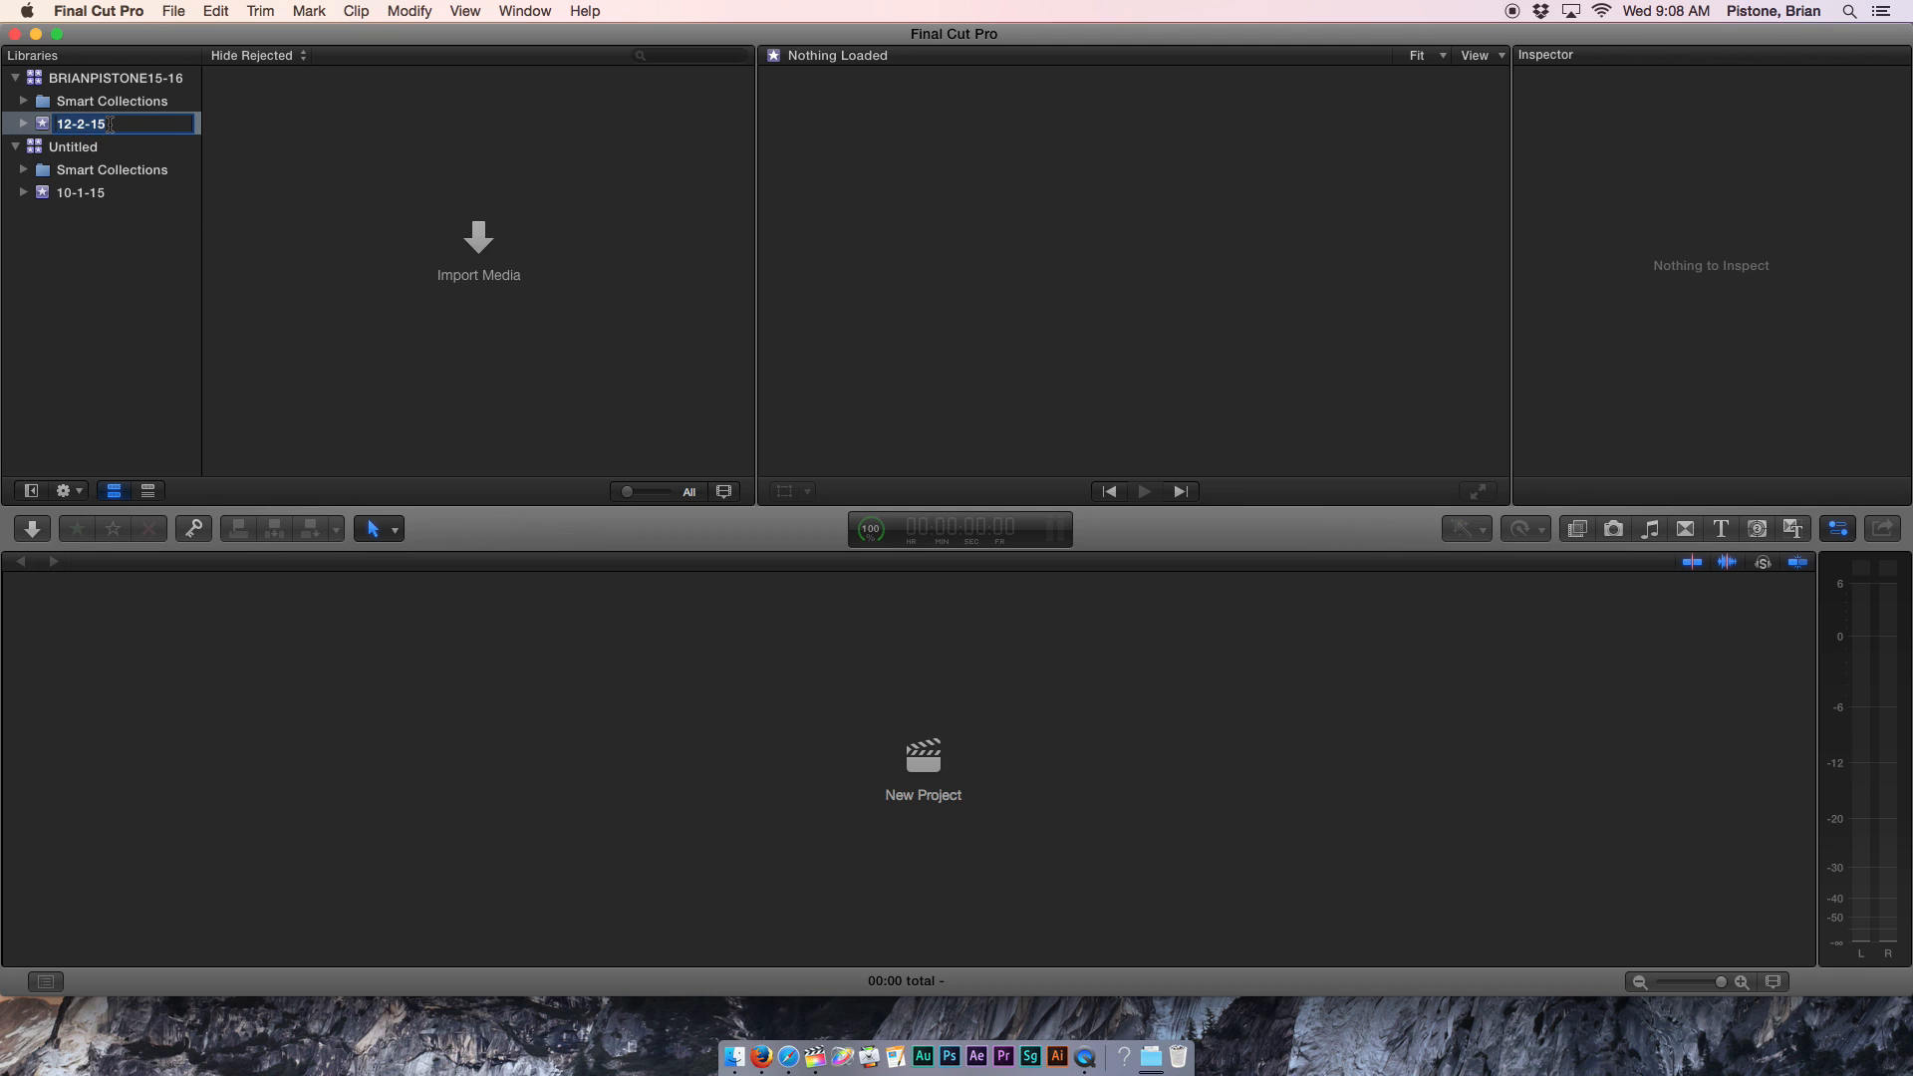
{"action": "left_click", "coordinate": [111, 125]}
{"action": "type", "text": "hots"}
{"action": "left_click", "coordinate": [134, 125]}
{"action": "key", "text": "BackSpace"}
{"action": "left_click", "coordinate": [114, 130]}
{"action": "left_click", "coordinate": [42, 128]}
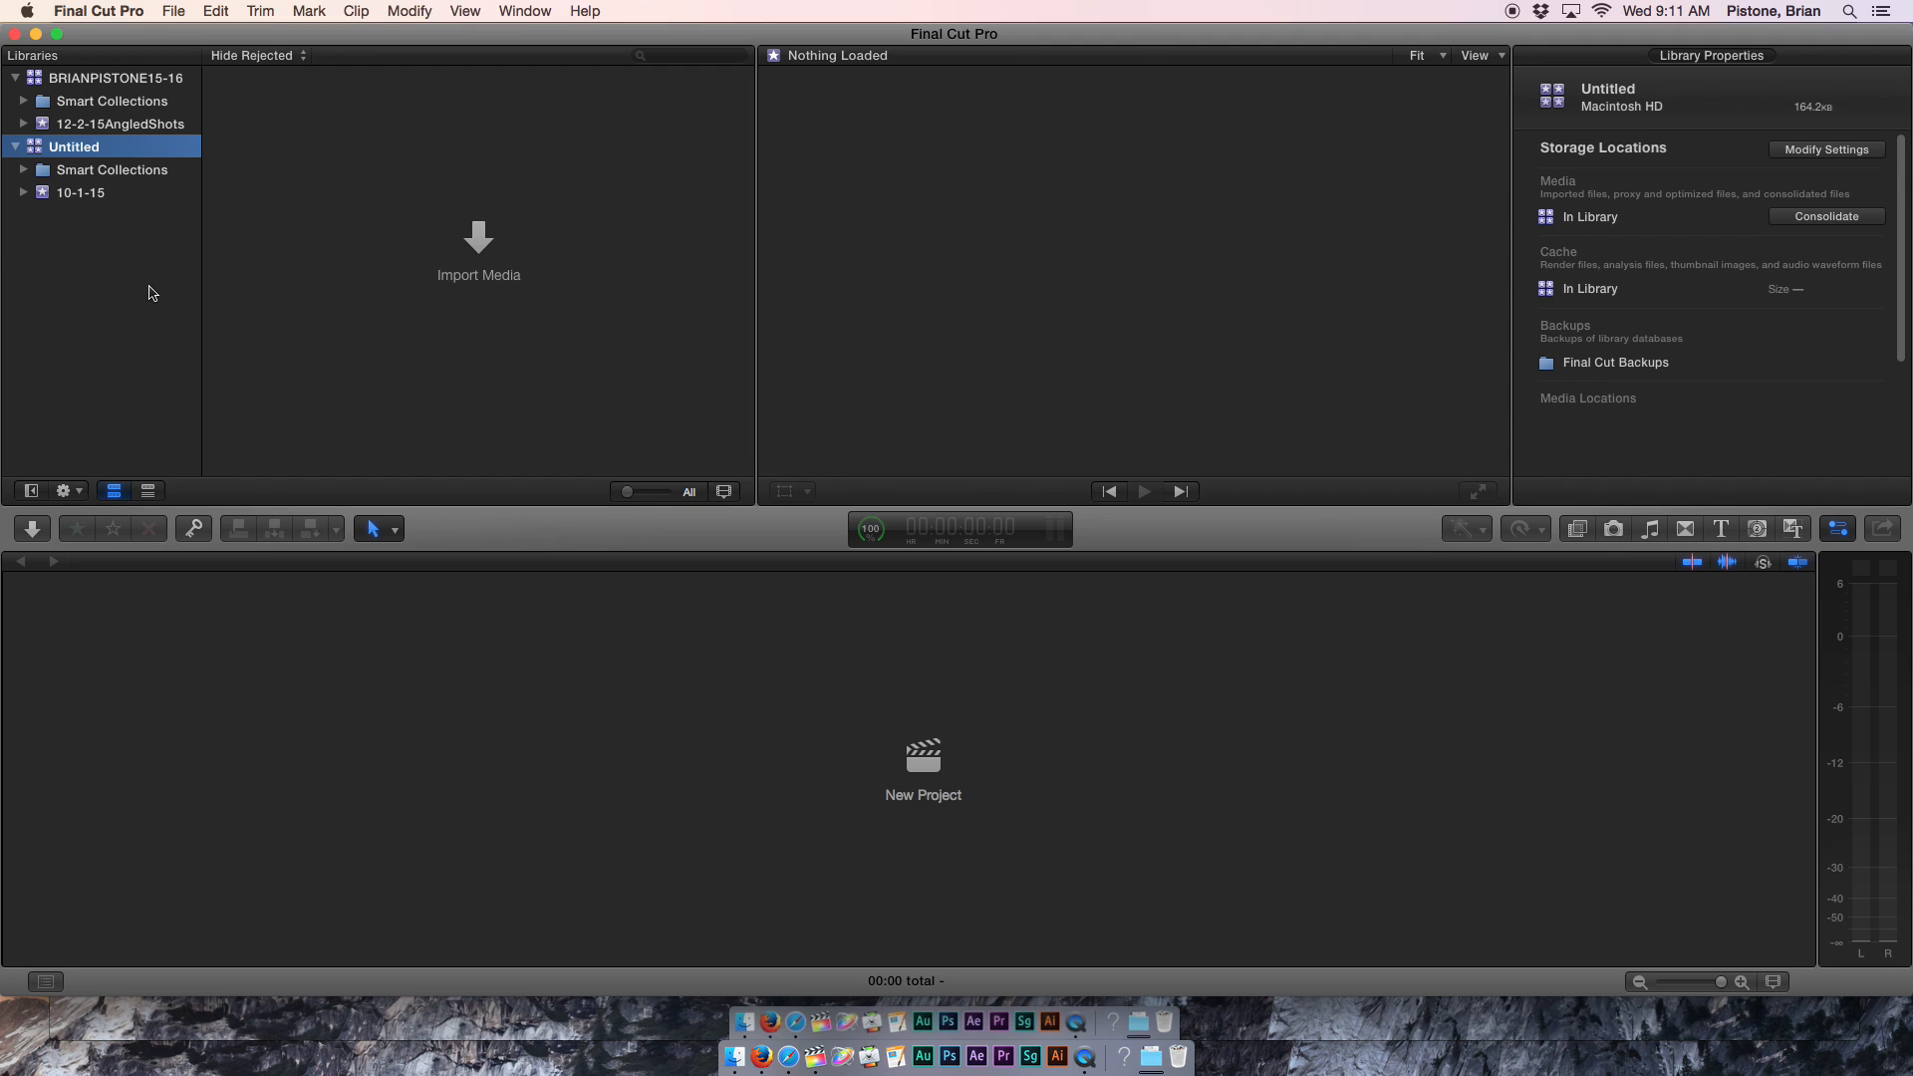
Close the Untitled library with File > Close Library.
{"action": "left_click", "coordinate": [135, 78]}
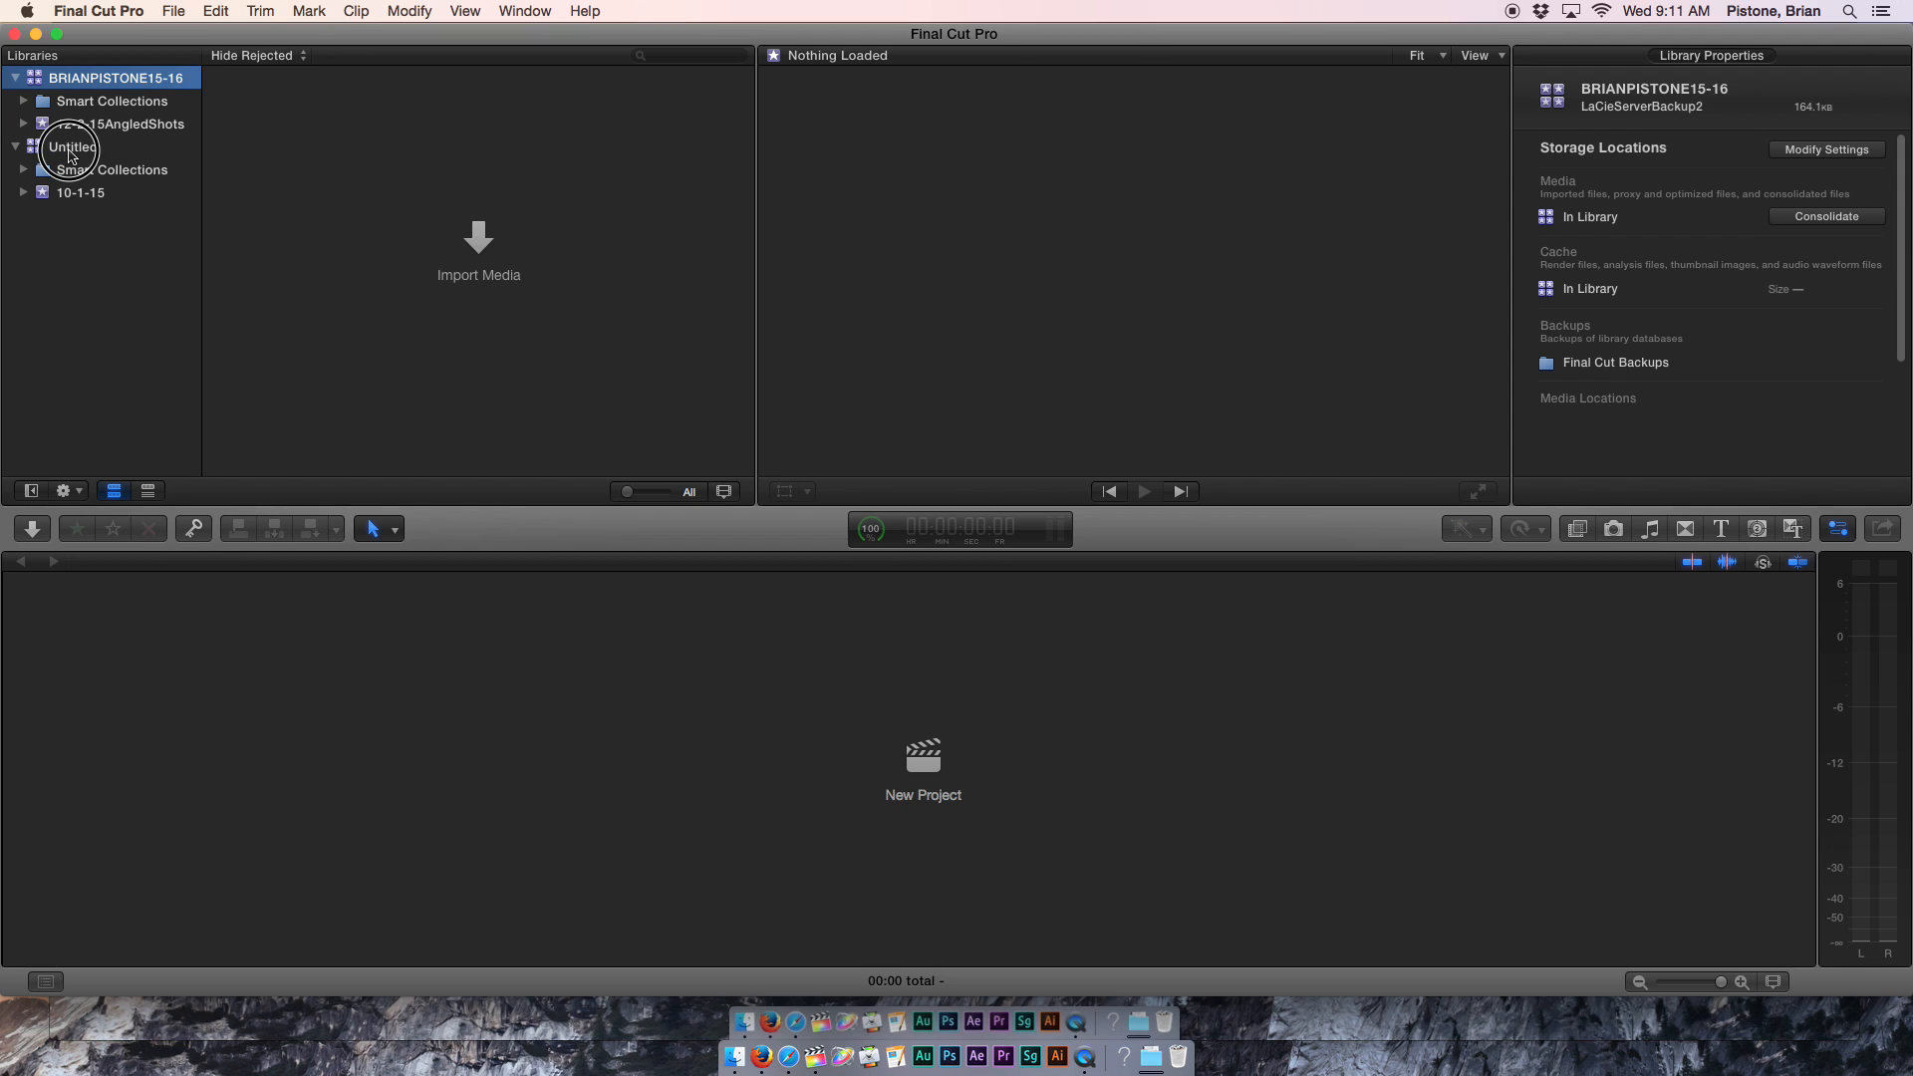
{"action": "left_click", "coordinate": [69, 147]}
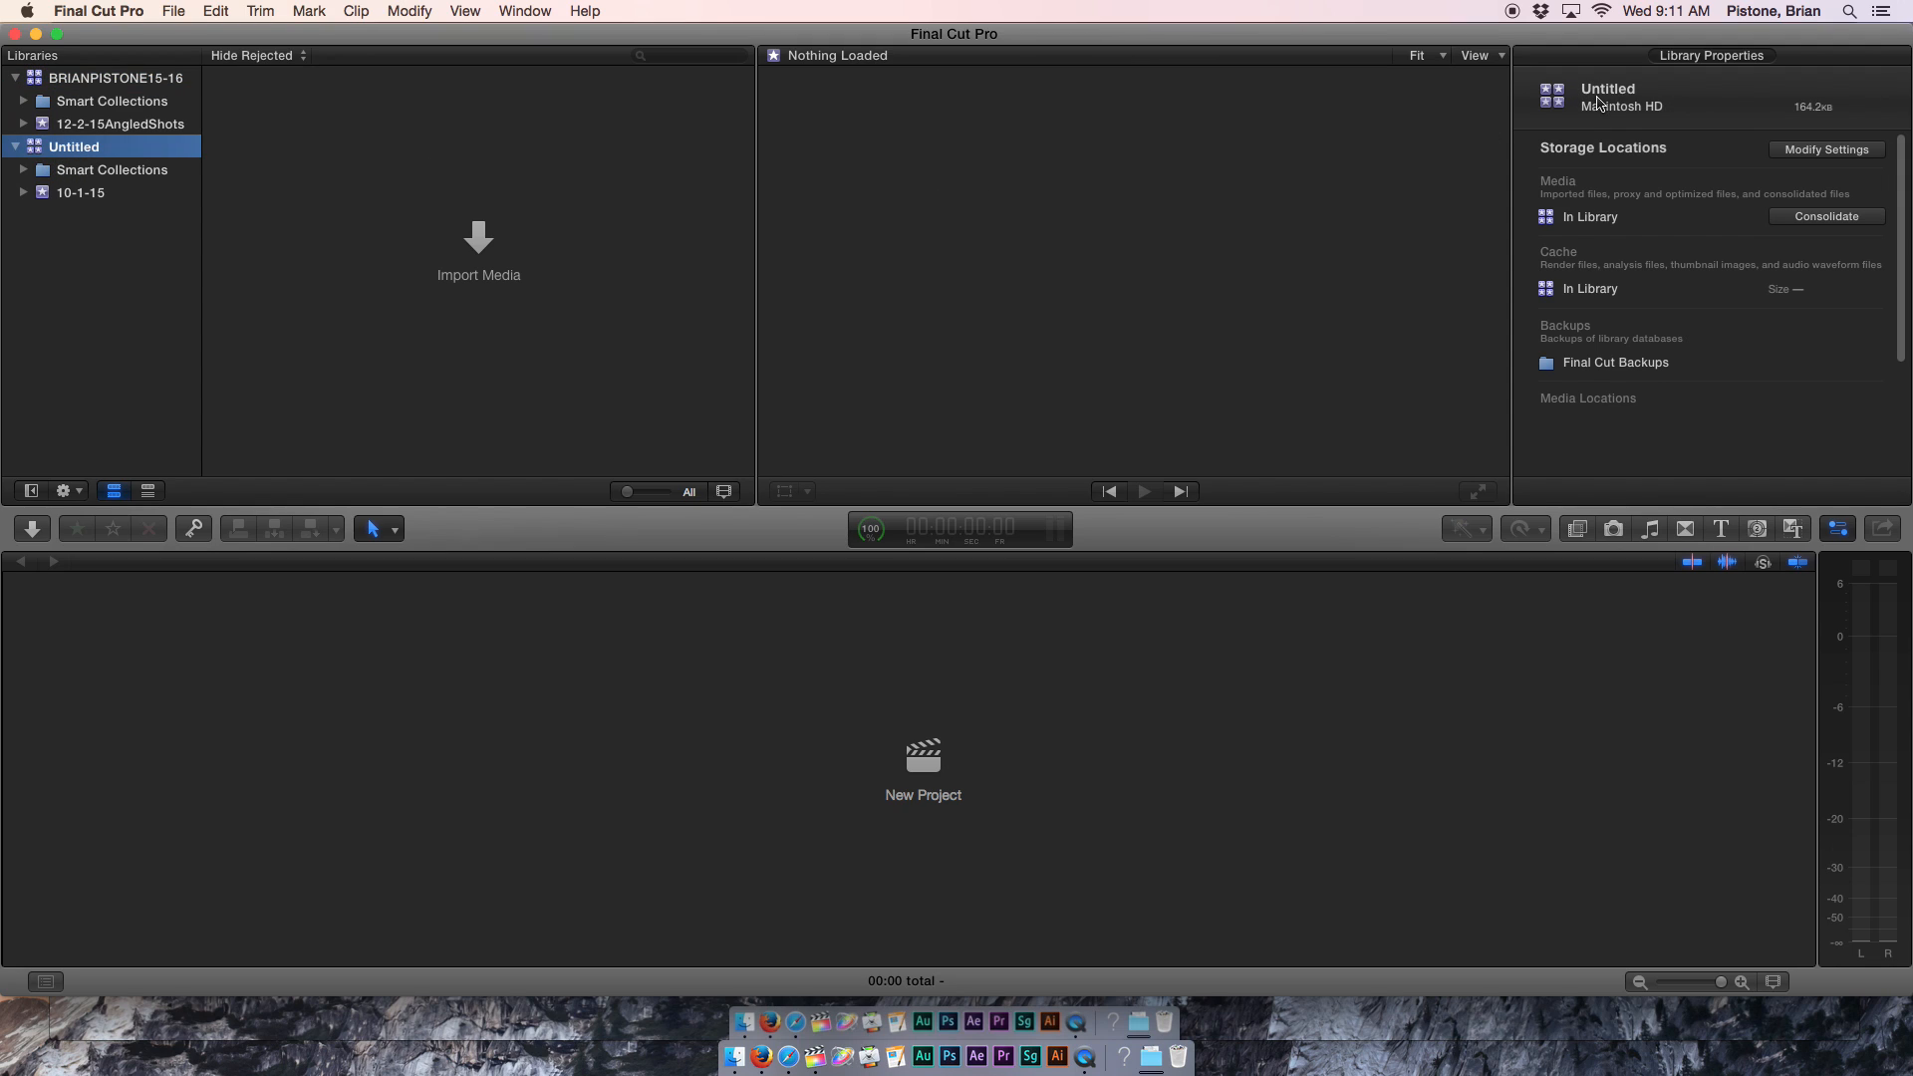
{"action": "left_click", "coordinate": [176, 8]}
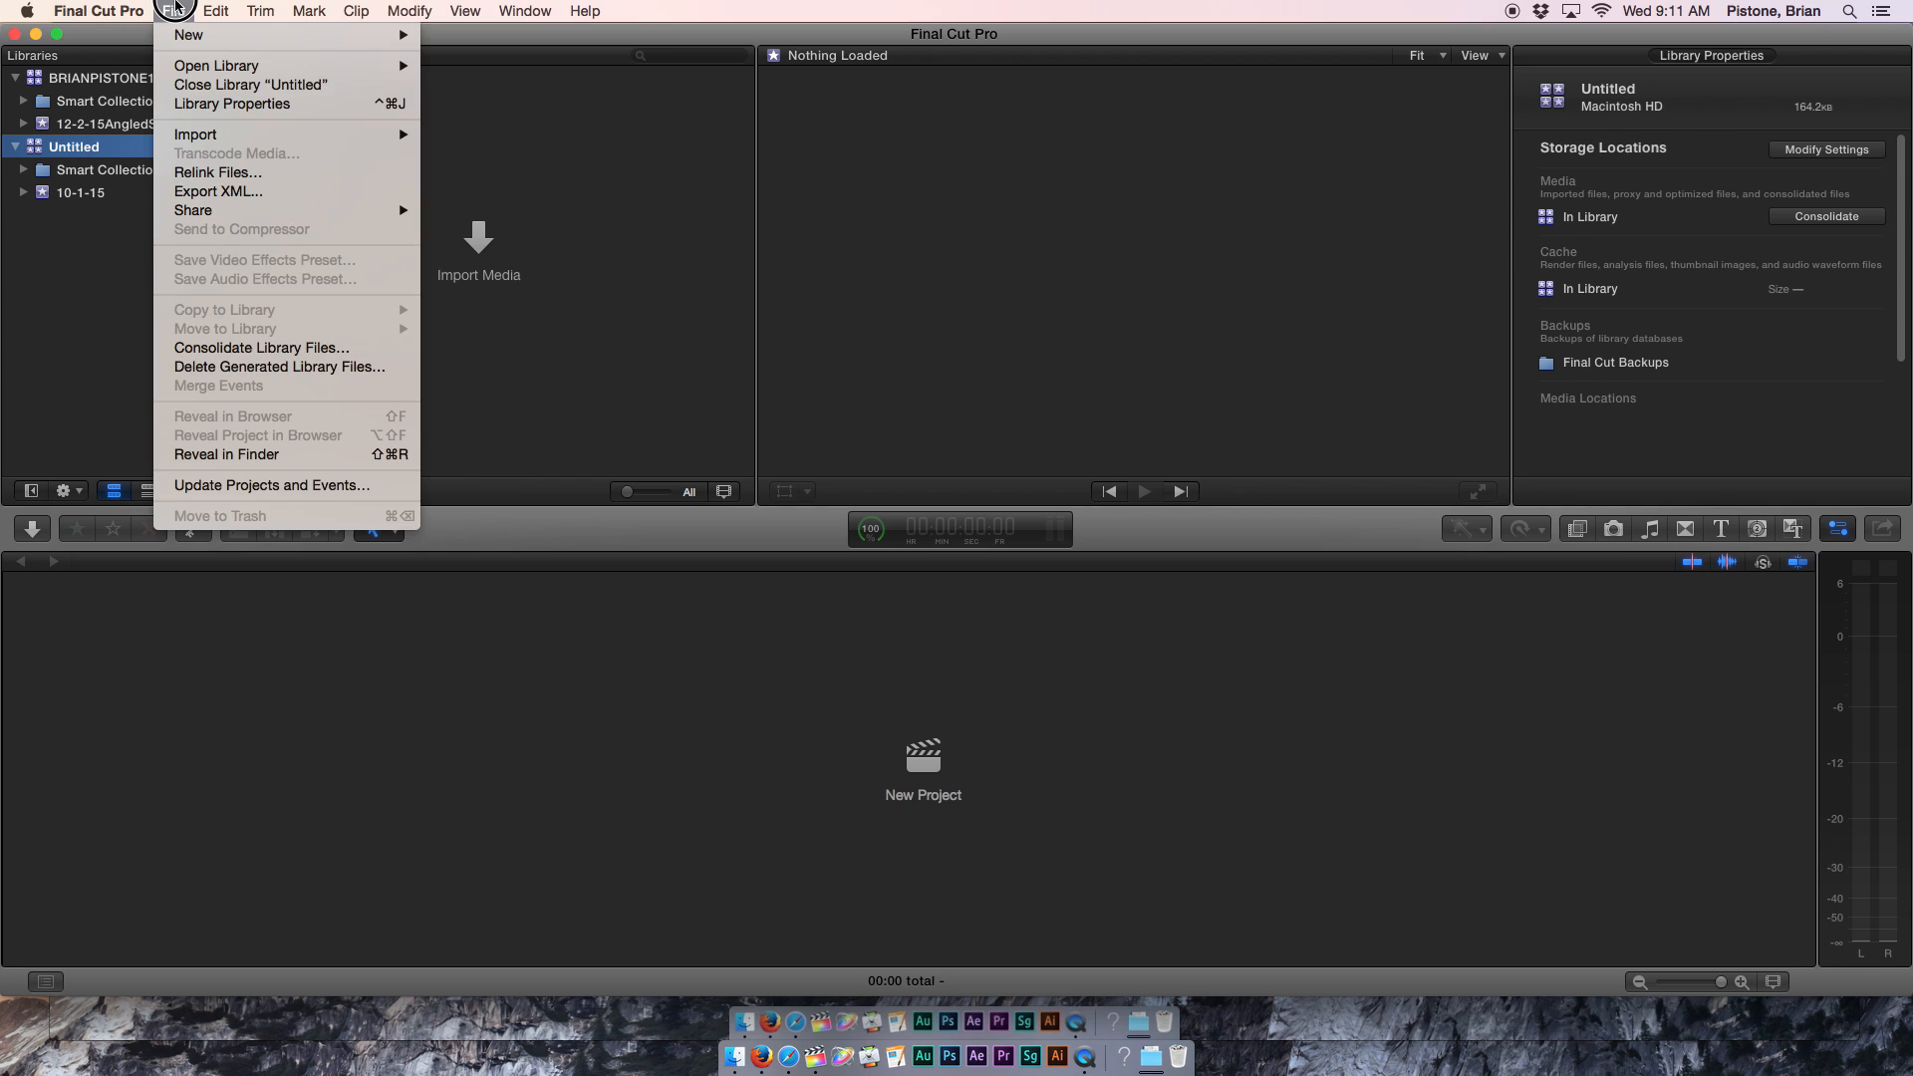
{"action": "left_click", "coordinate": [198, 88]}
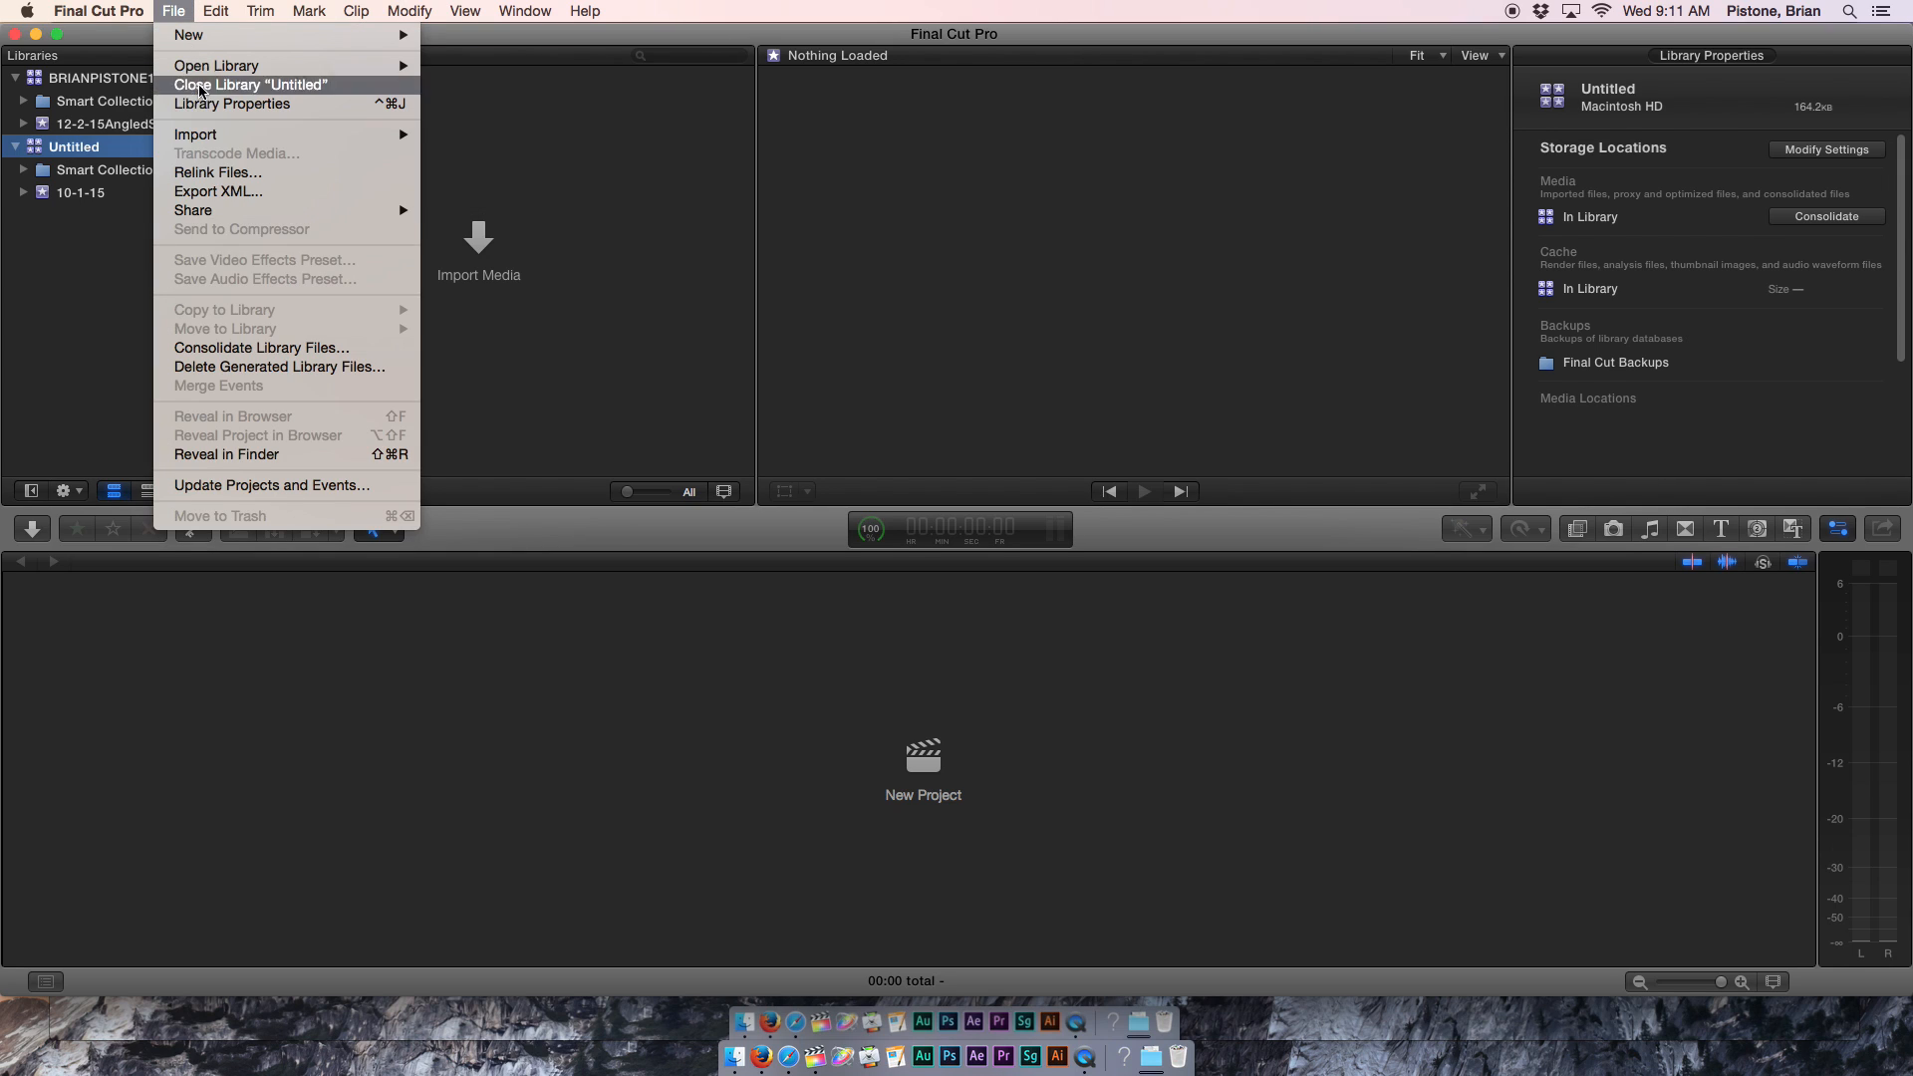
Select the new library and expand its 12-2-15AngledShots event.
{"action": "left_click", "coordinate": [82, 89]}
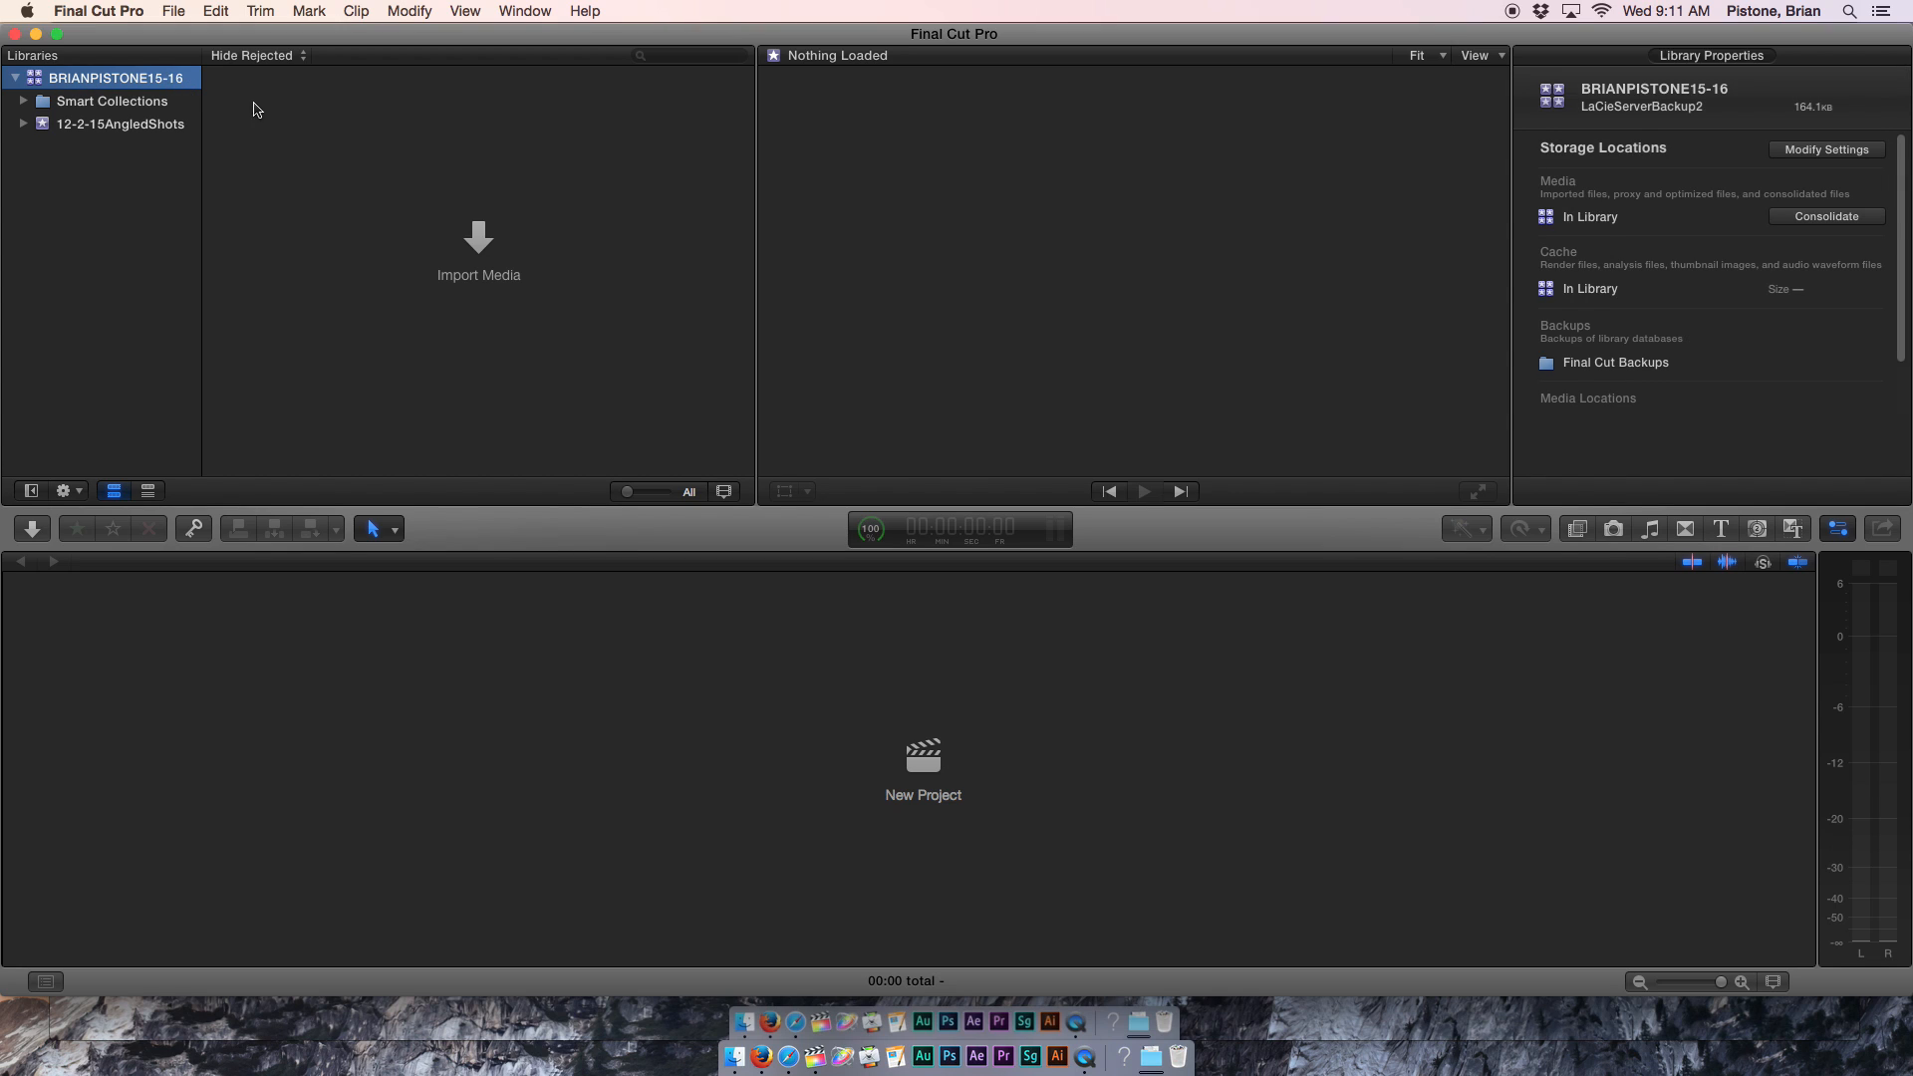
{"action": "left_click", "coordinate": [100, 125]}
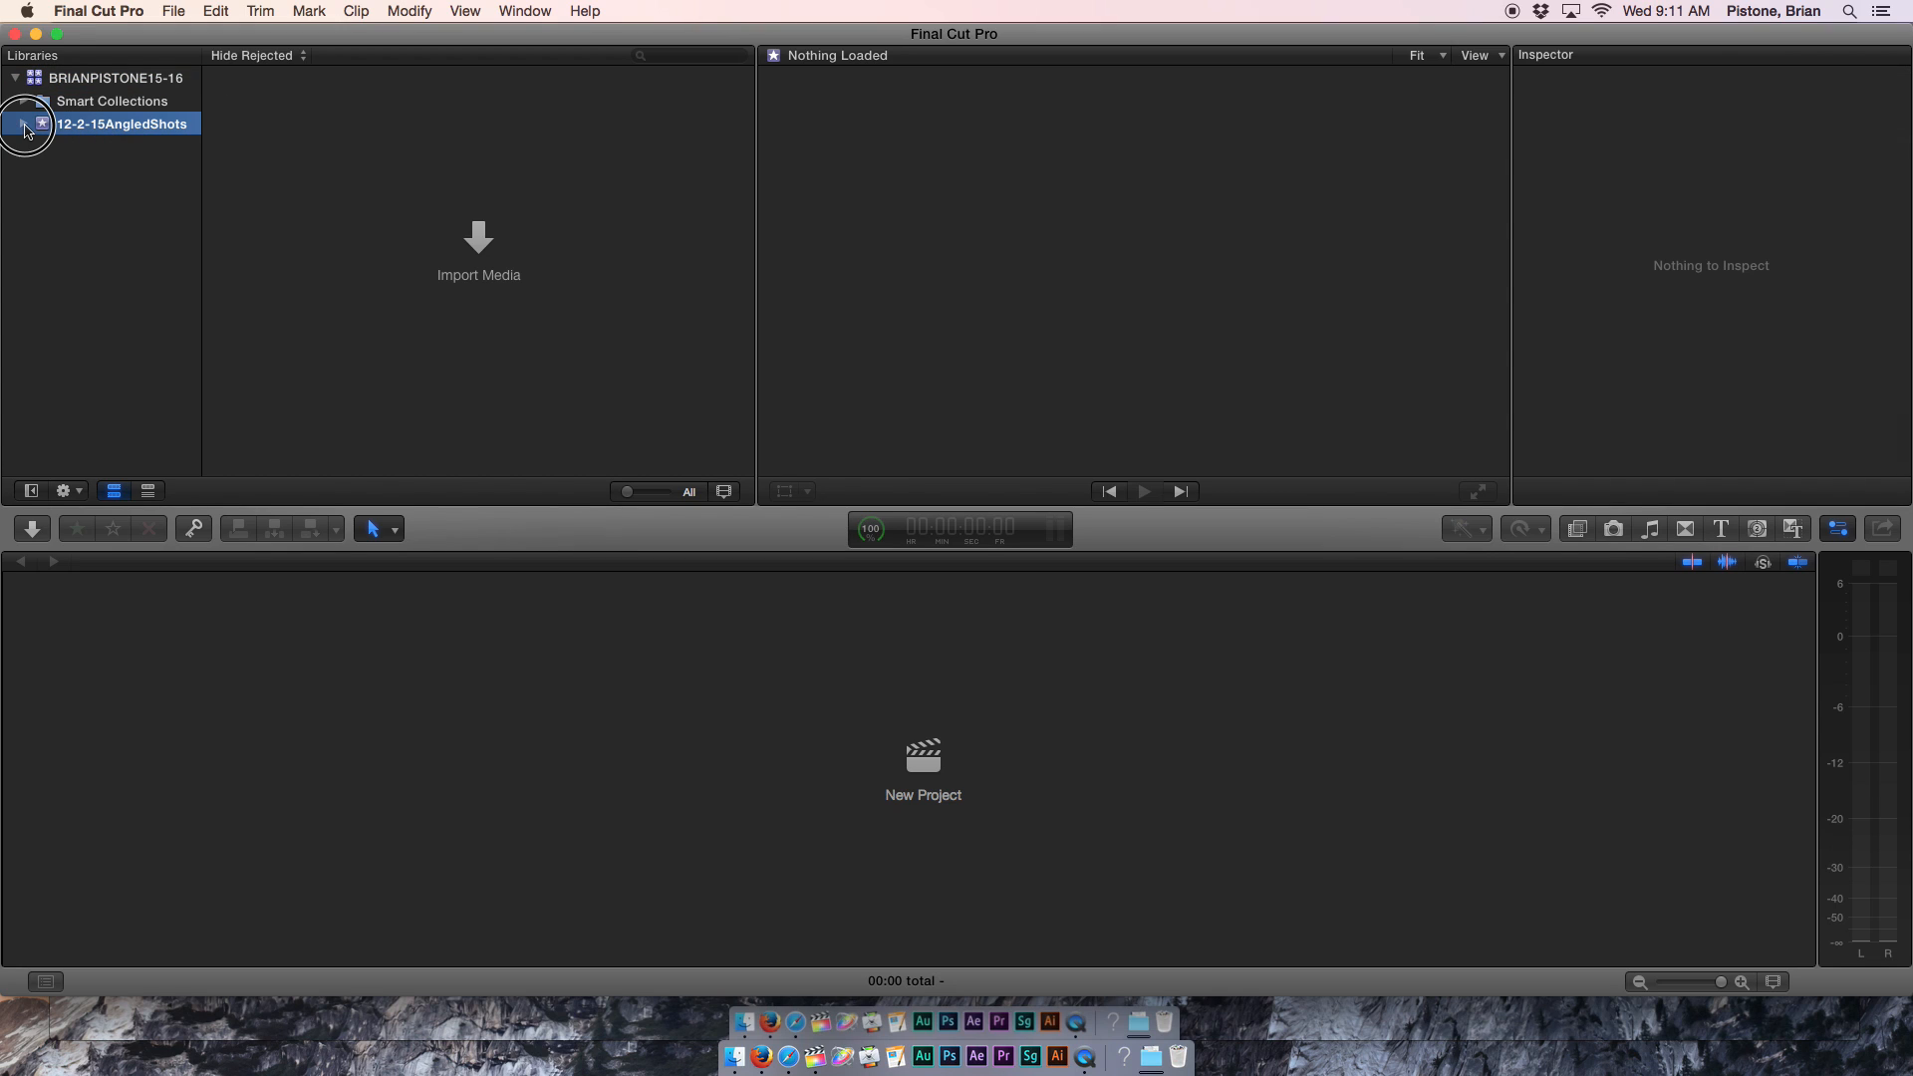
{"action": "left_click", "coordinate": [24, 125]}
Create an empty project named 12-2-15AngledShots in the 12-2-15AngledShots event.
{"action": "left_click", "coordinate": [172, 11]}
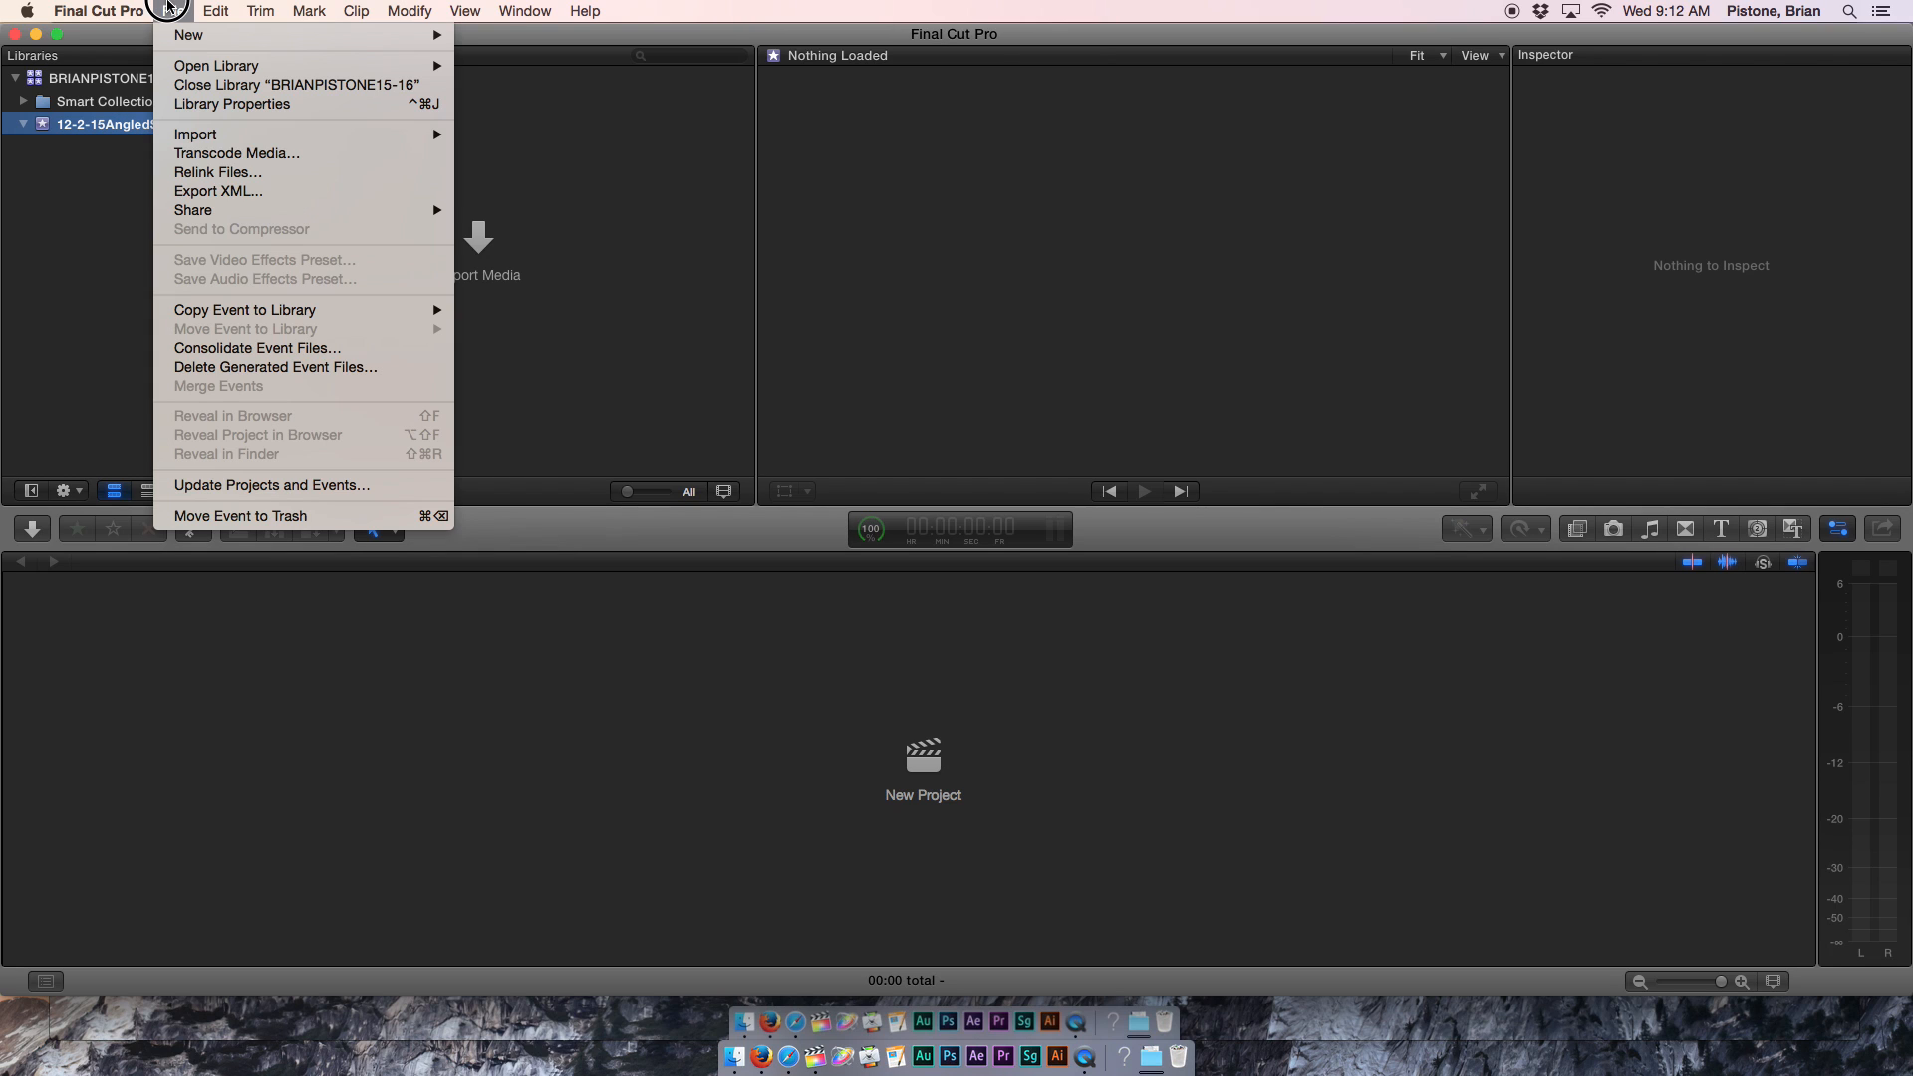
{"action": "mouse_move", "coordinate": [175, 35]}
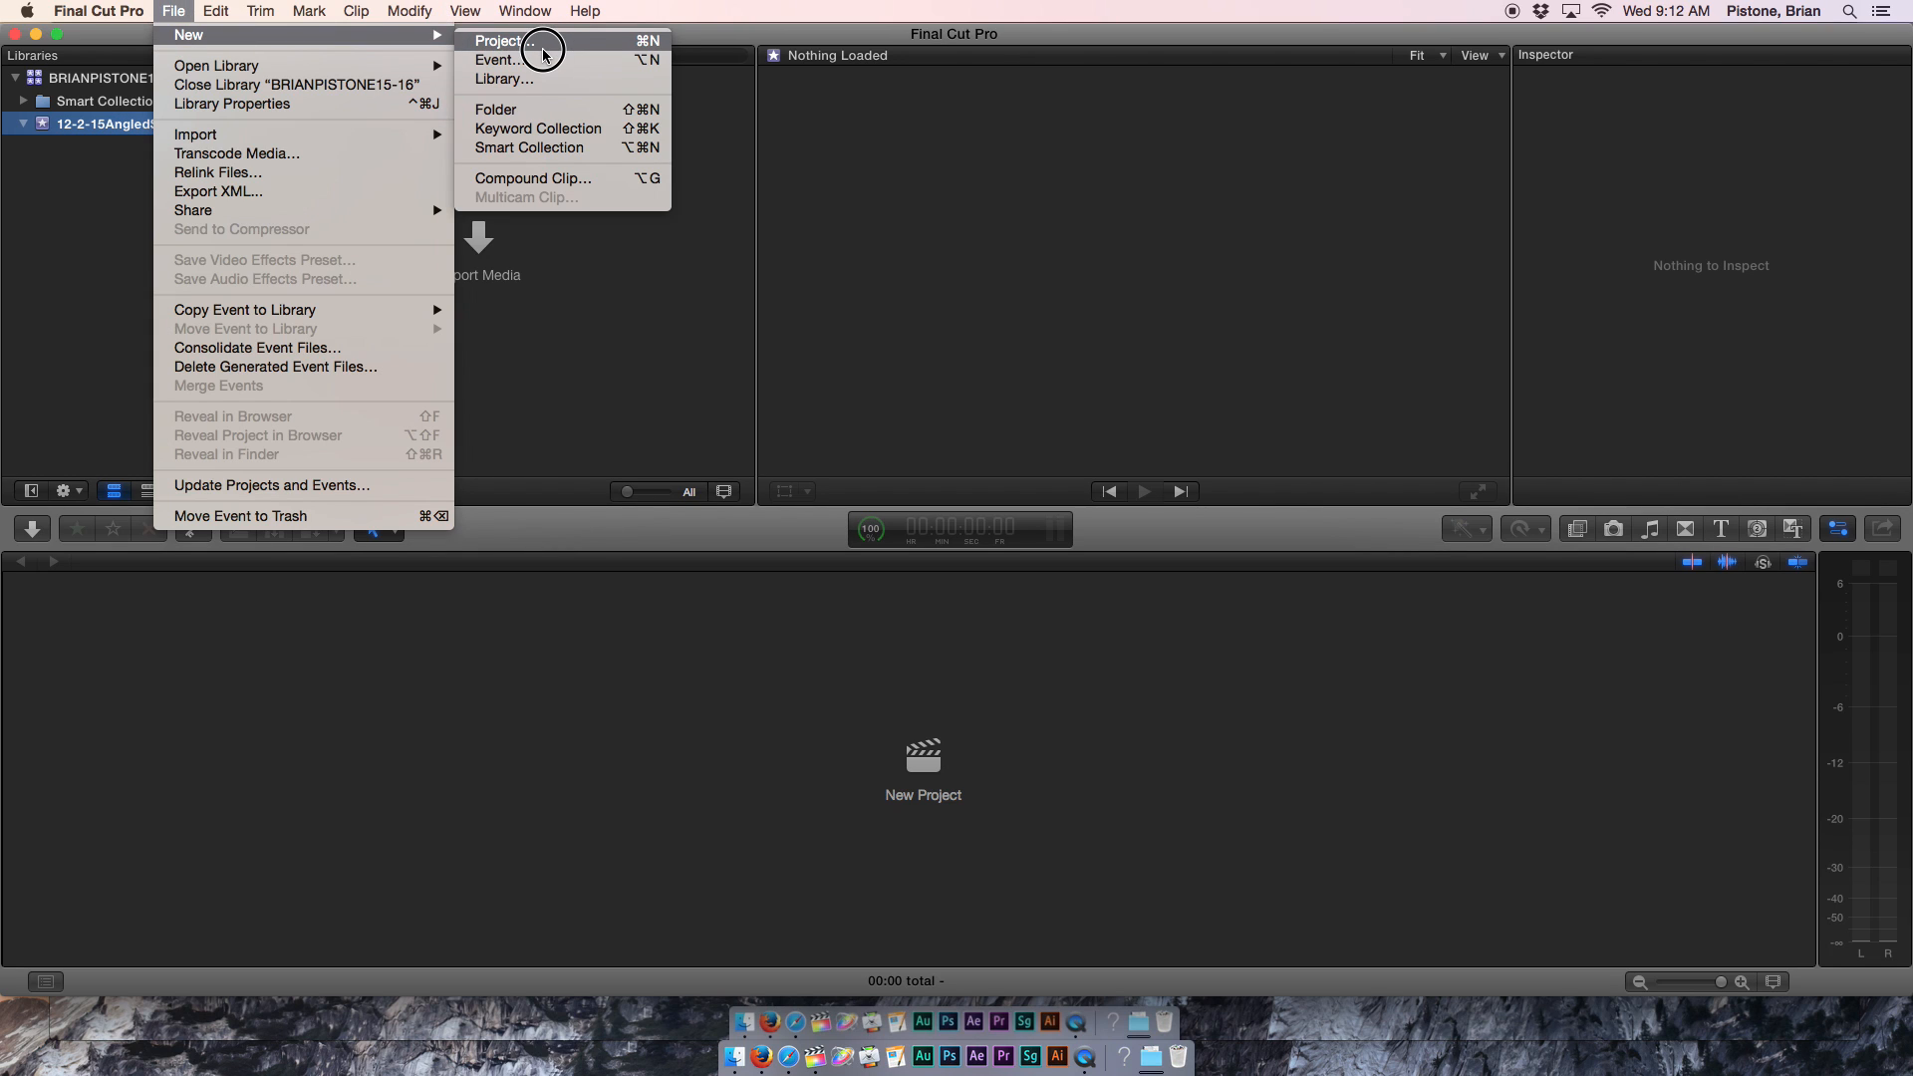
{"action": "left_click", "coordinate": [643, 50]}
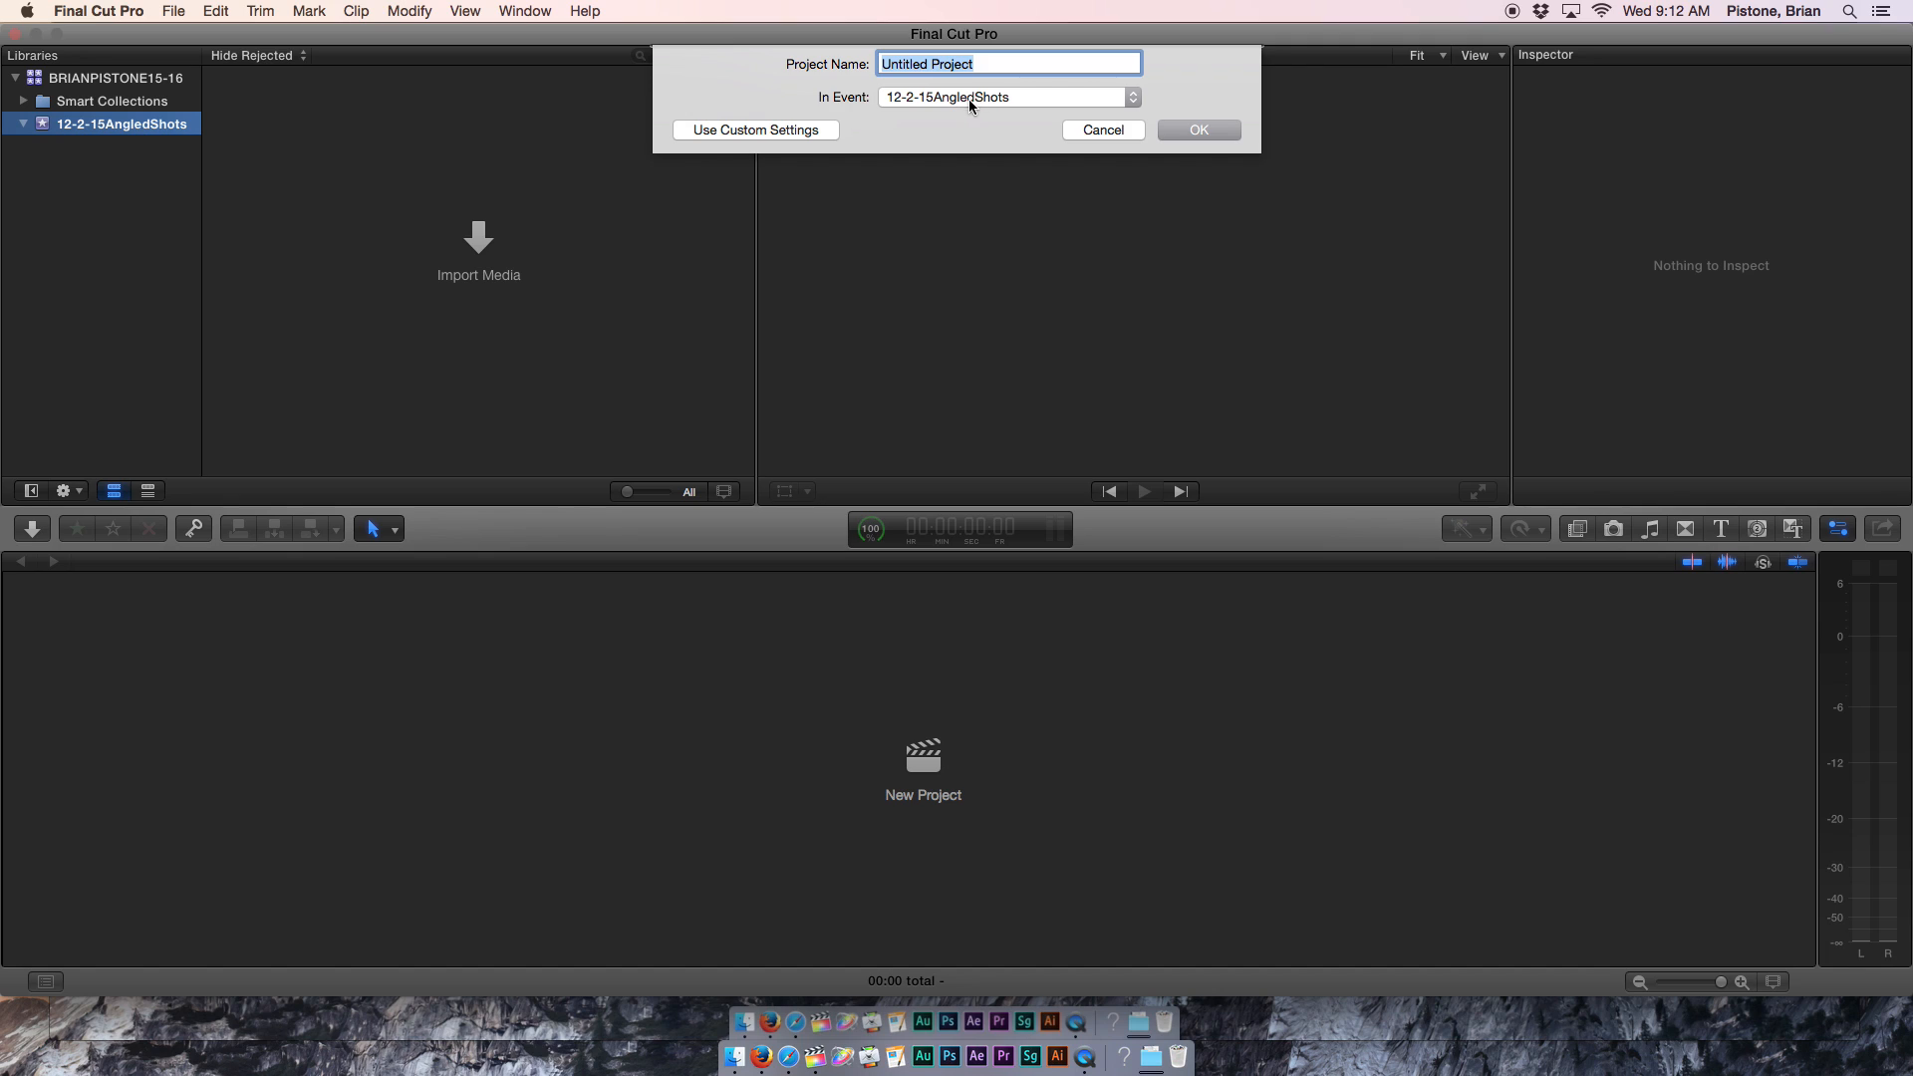
{"action": "left_click", "coordinate": [1123, 98]}
{"action": "left_click", "coordinate": [1121, 97]}
{"action": "type", "text": "12-2-15AngledShots"}
{"action": "key", "text": "Return"}
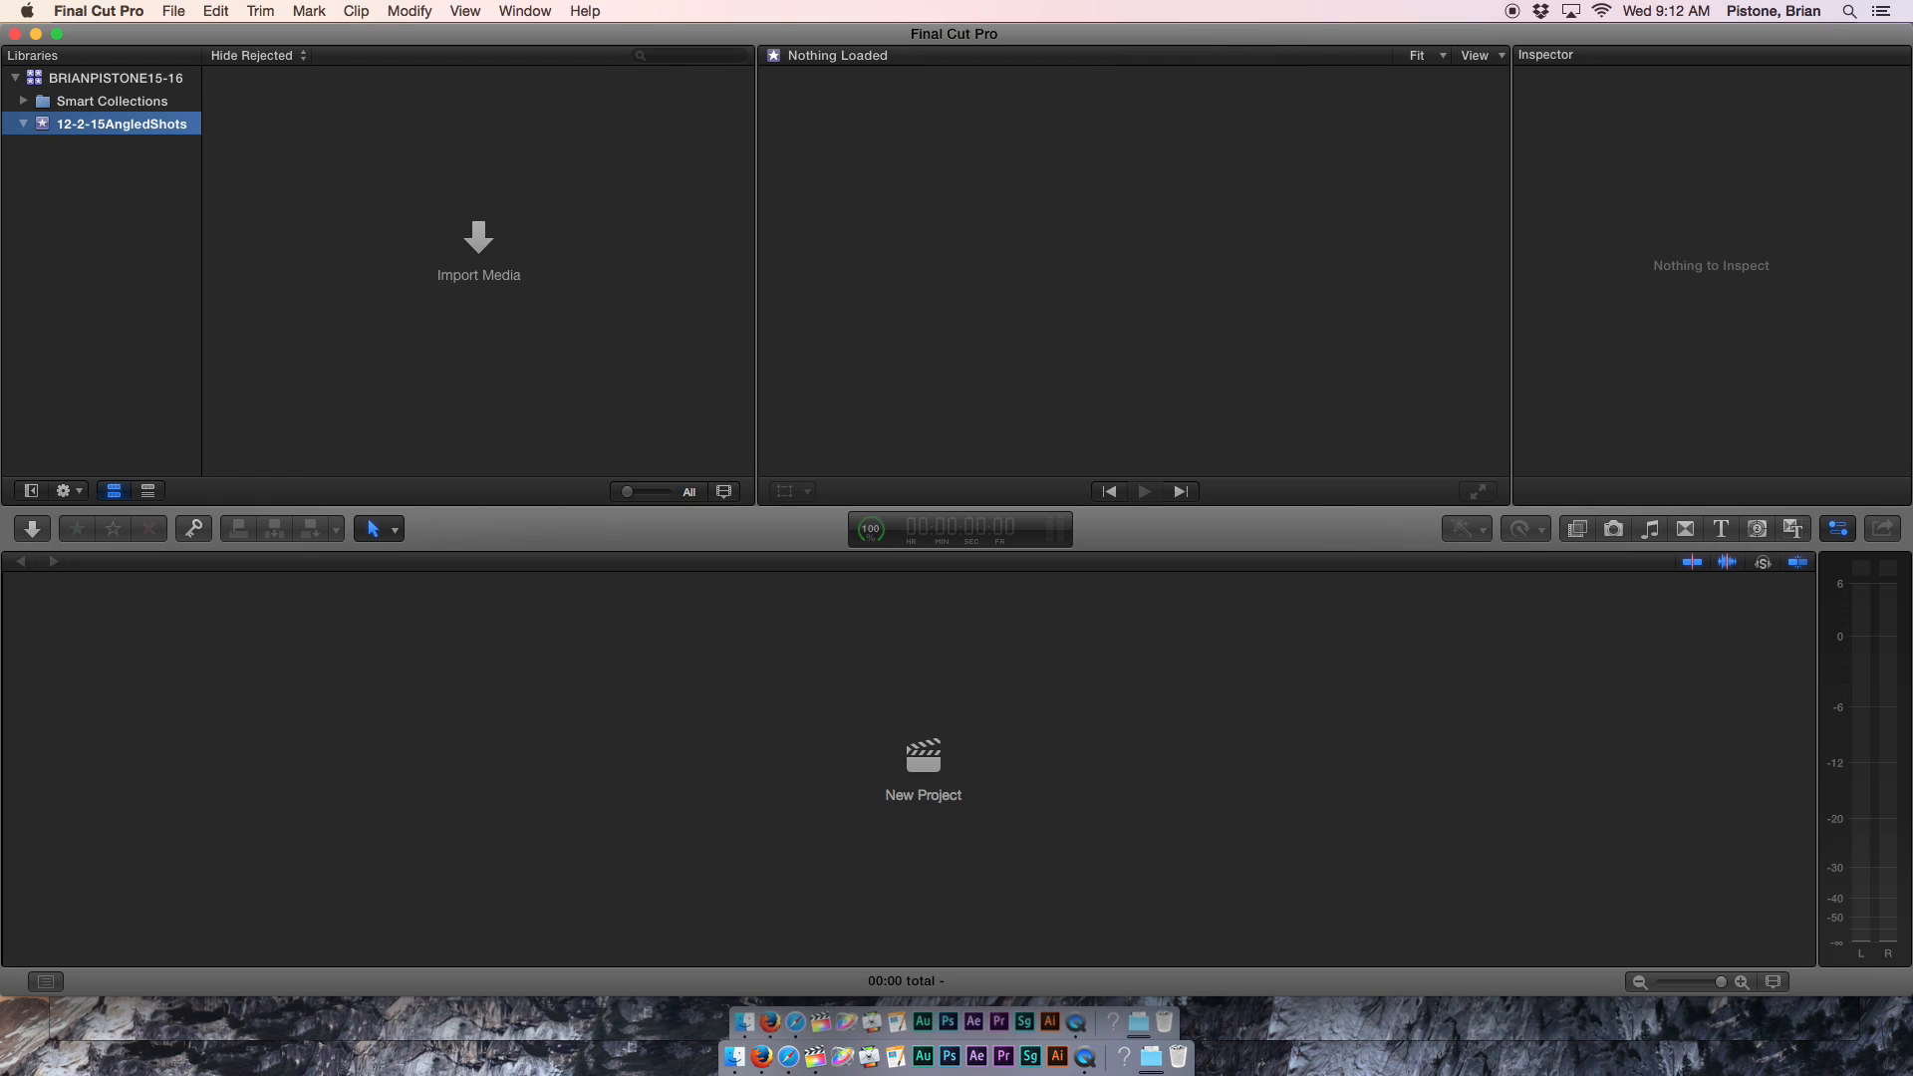
{"action": "left_click", "coordinate": [265, 117]}
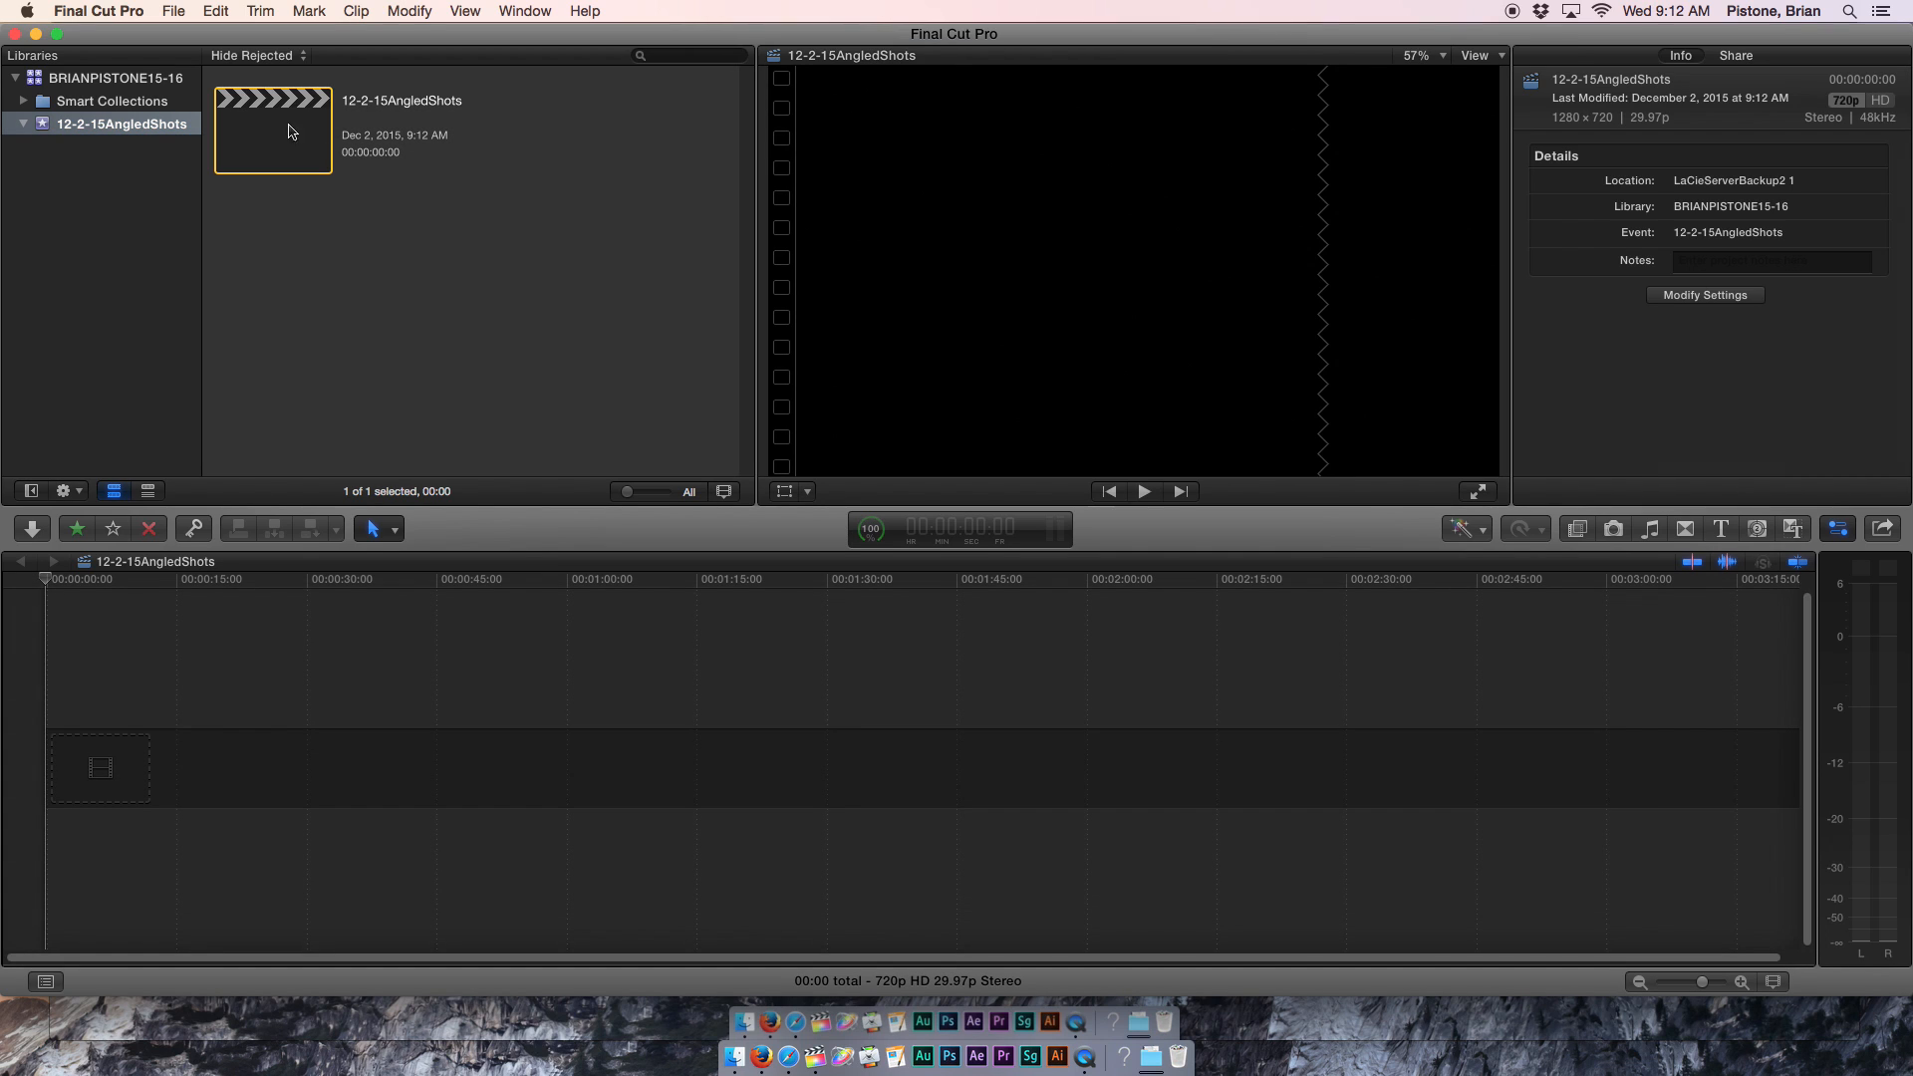
{"action": "left_click", "coordinate": [114, 131]}
{"action": "left_click", "coordinate": [499, 183]}
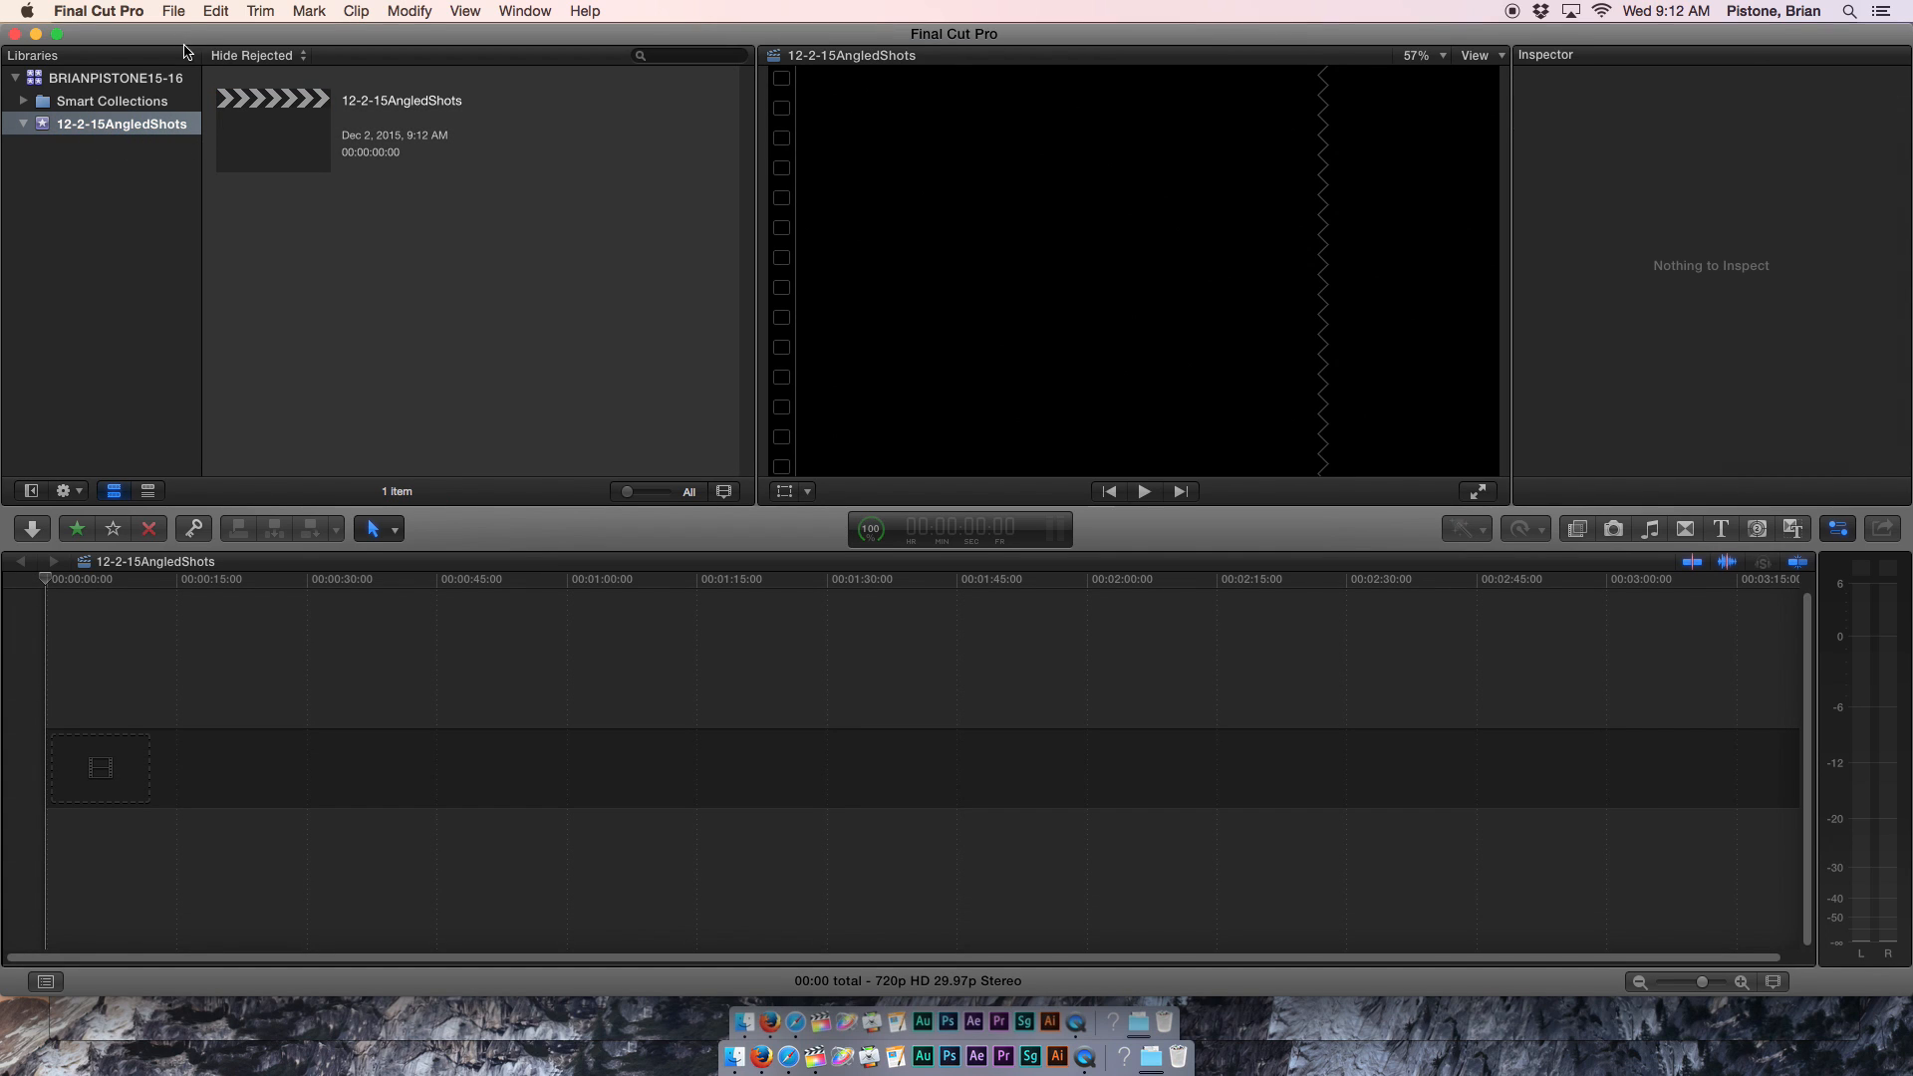
{"action": "left_click", "coordinate": [174, 11]}
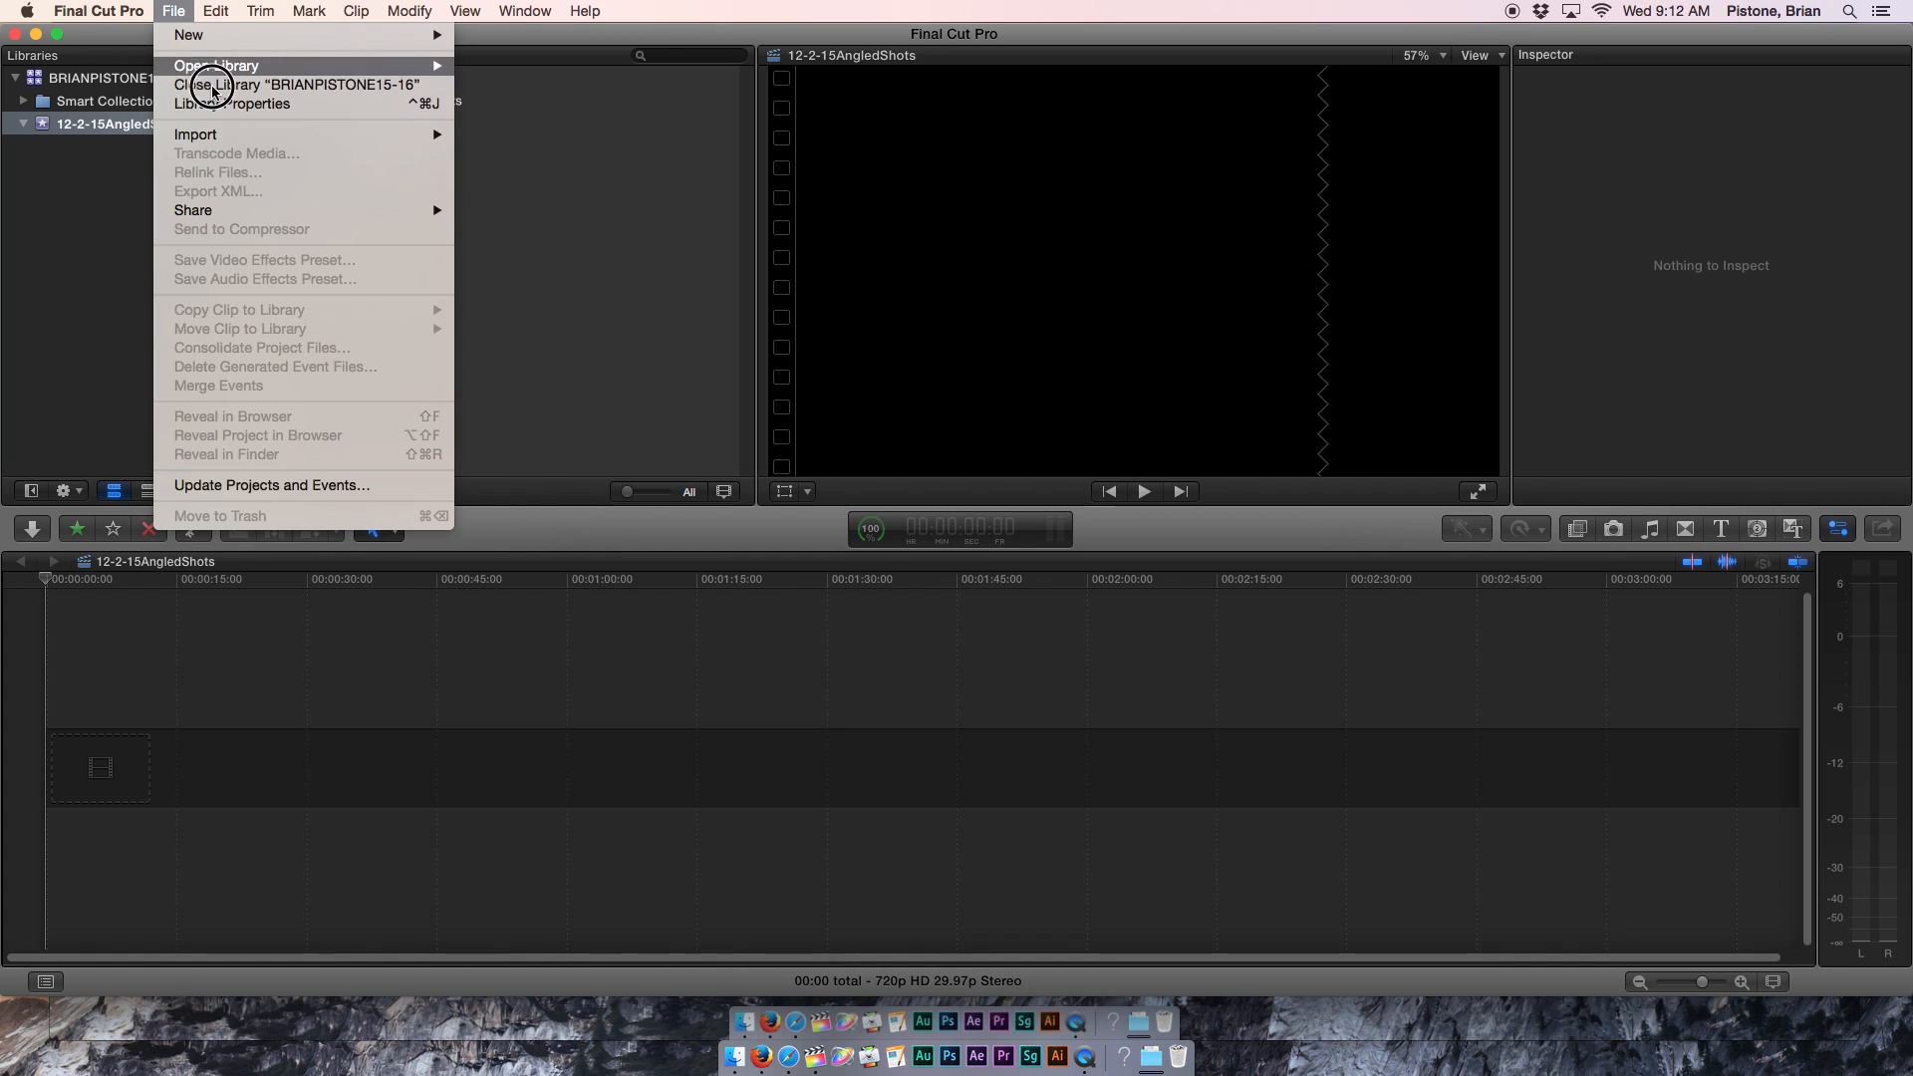
{"action": "mouse_move", "coordinate": [230, 136]}
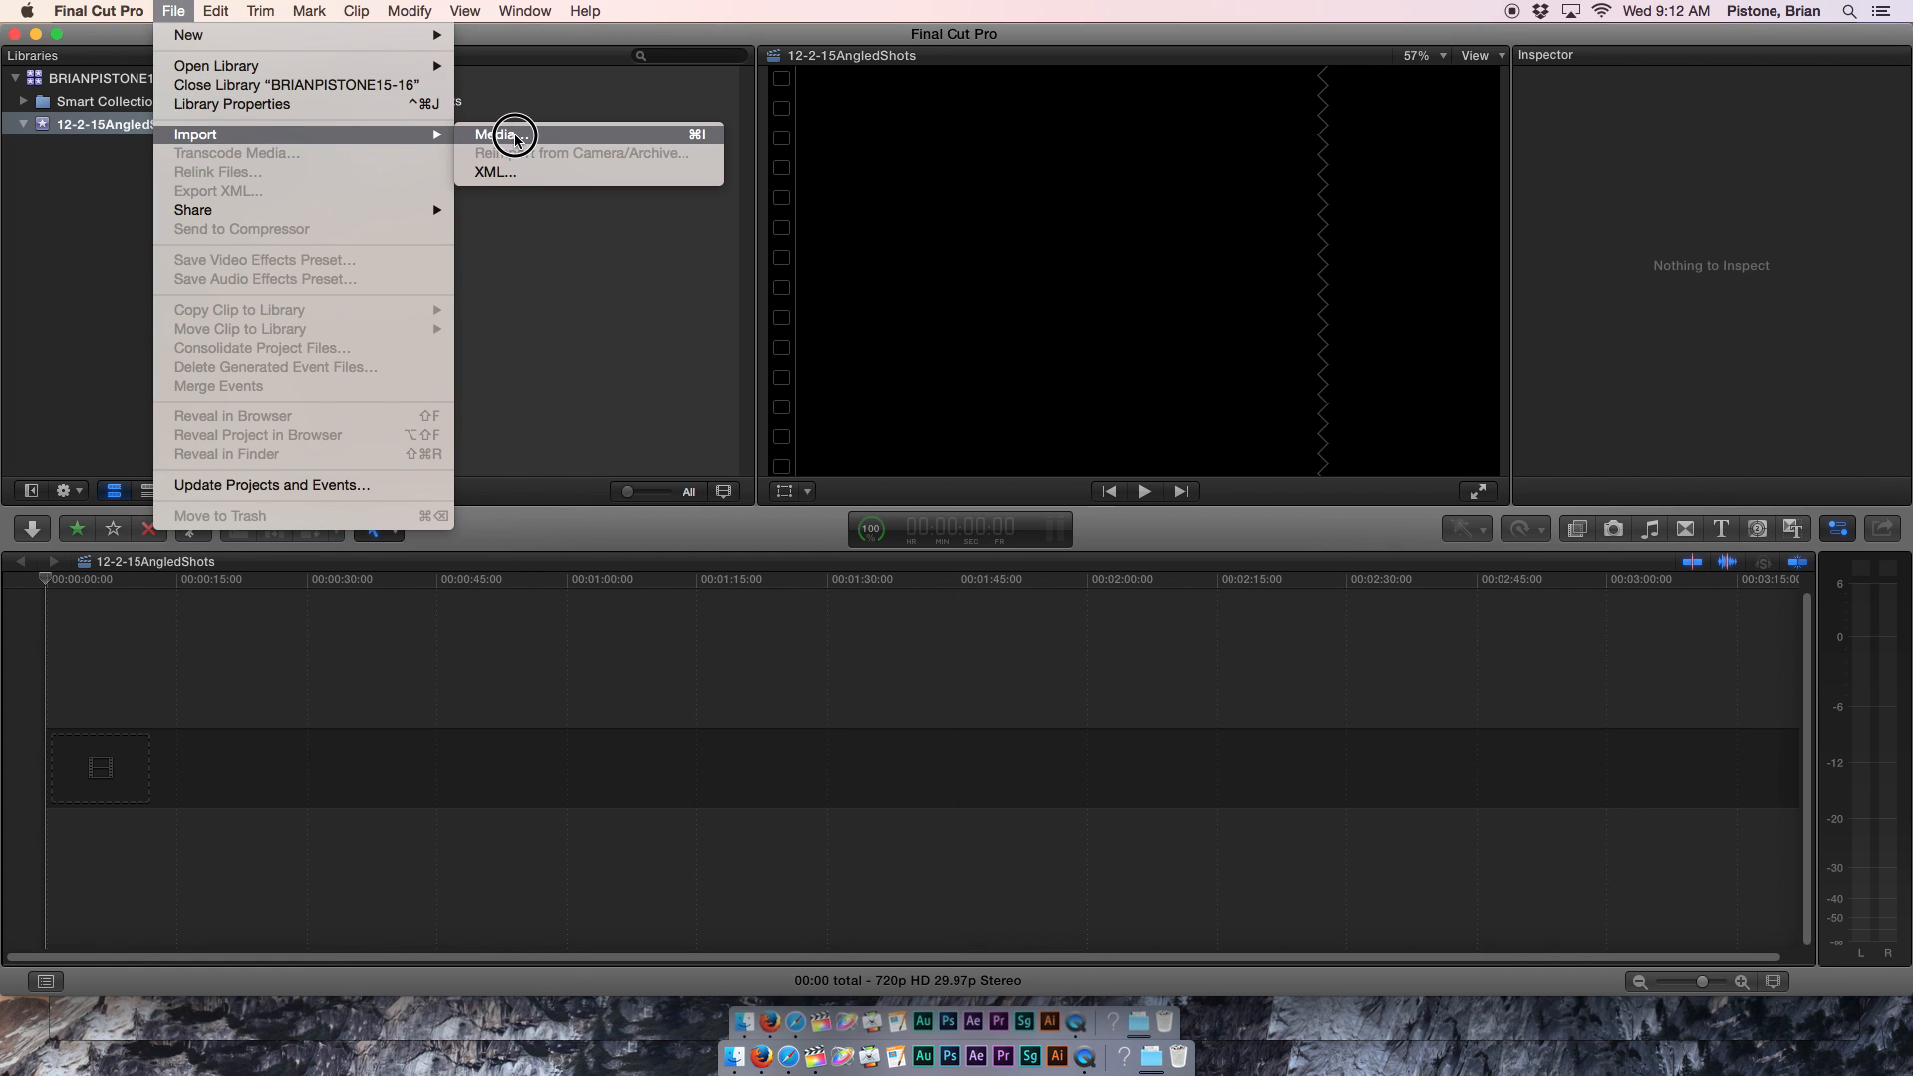
{"action": "left_click", "coordinate": [539, 321]}
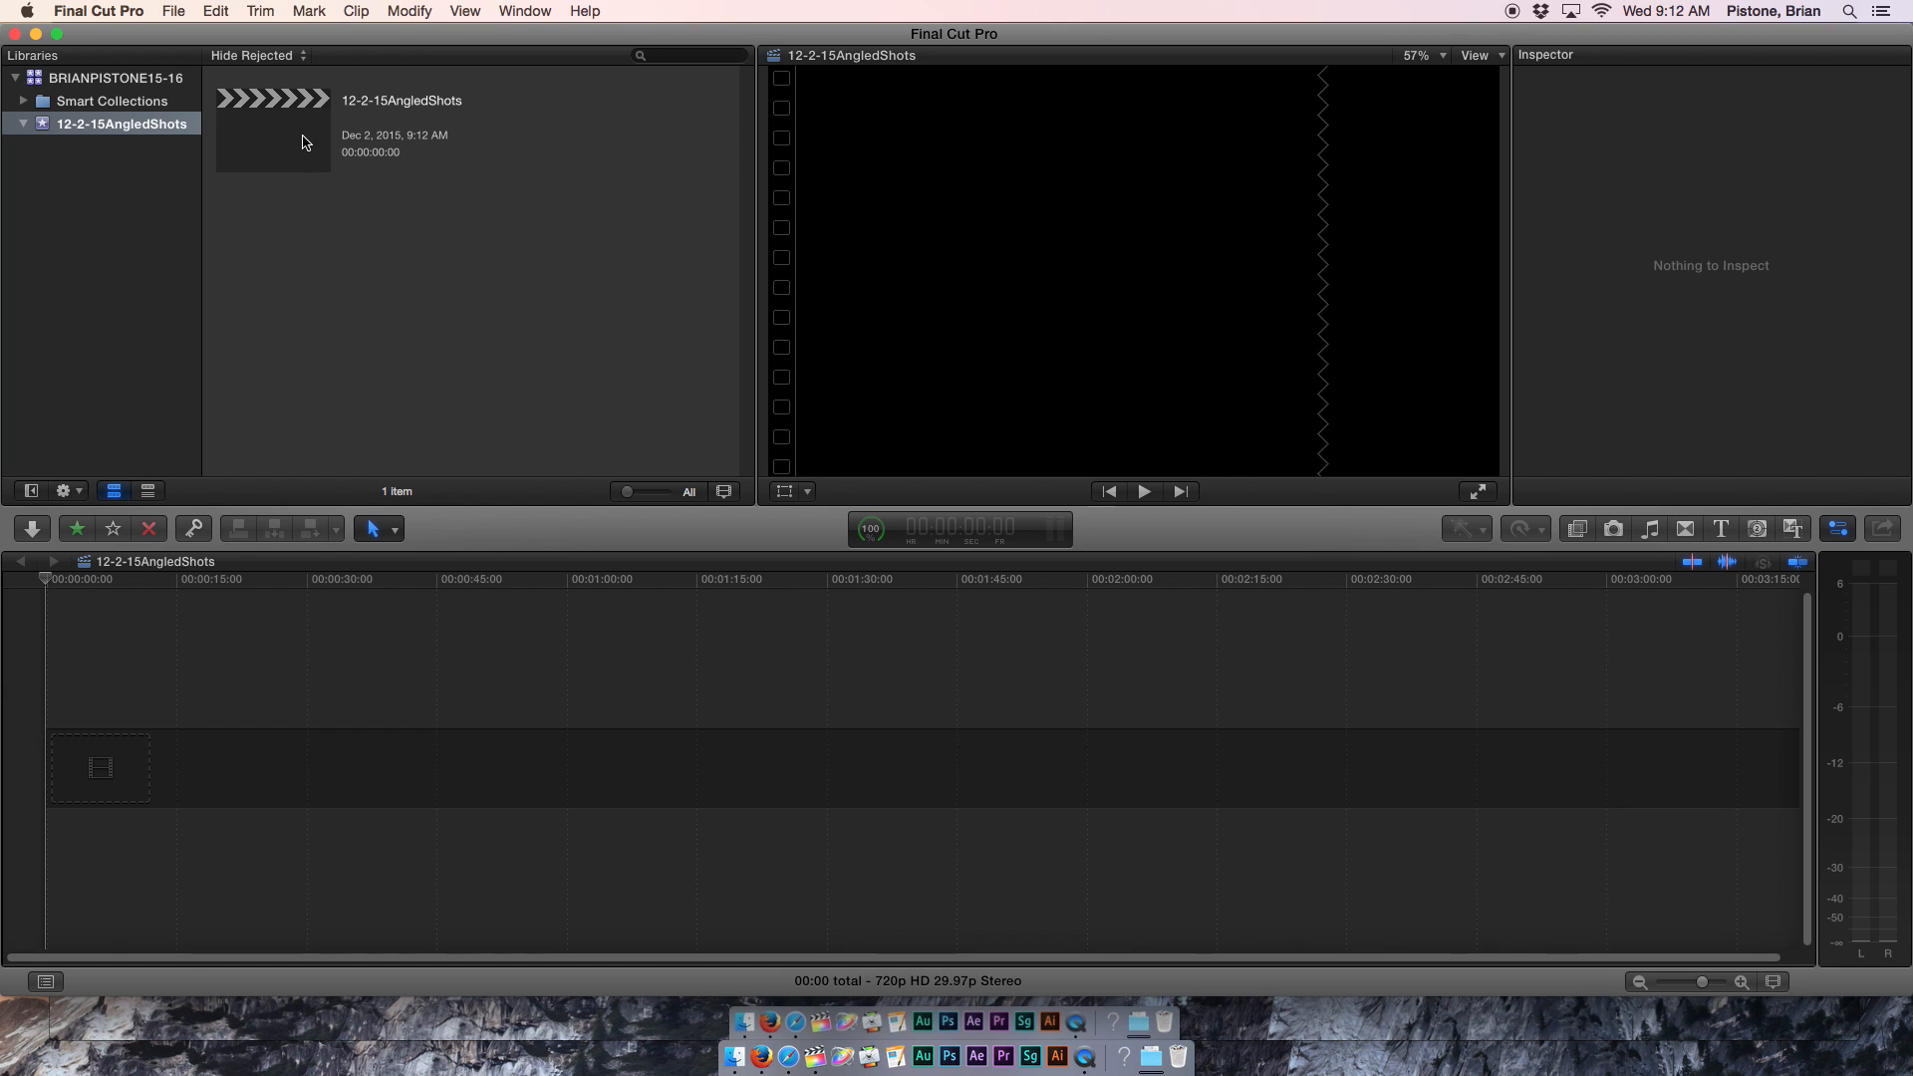
{"action": "left_click", "coordinate": [295, 778]}
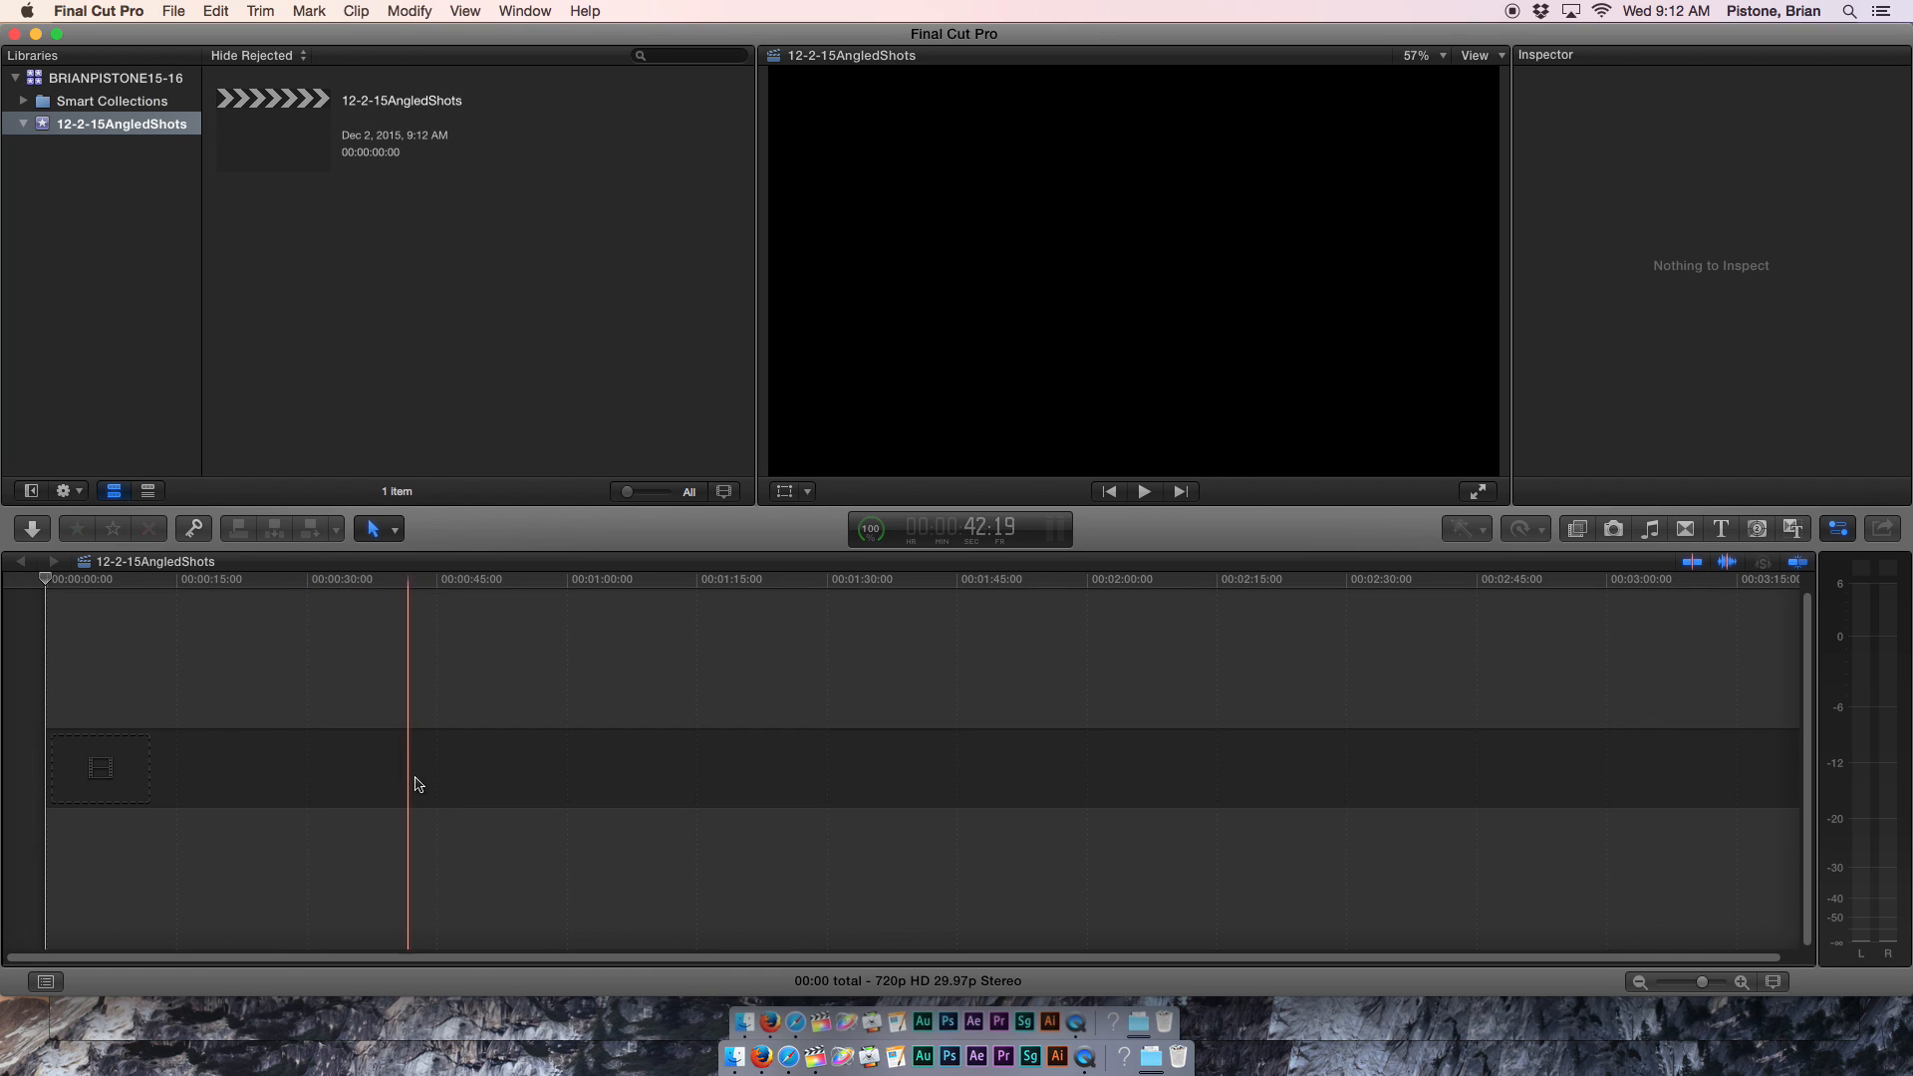